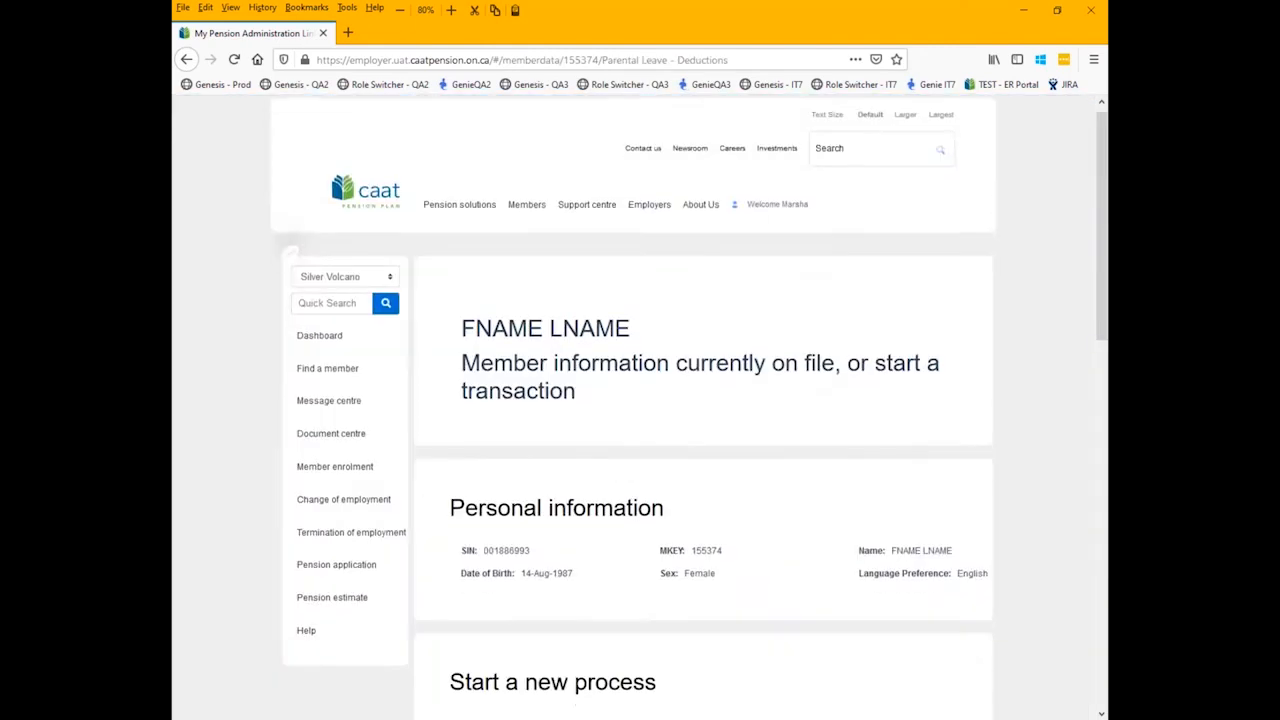
- Expand the member's Employment Information, Employment History, Contact Information, Member Plan History and Forms sections to review the details on file
{"action": "scroll", "coordinate": [618, 473], "scroll_direction": "down", "scroll_amount": 10}
{"action": "scroll", "coordinate": [618, 470], "scroll_direction": "up", "scroll_amount": 5}
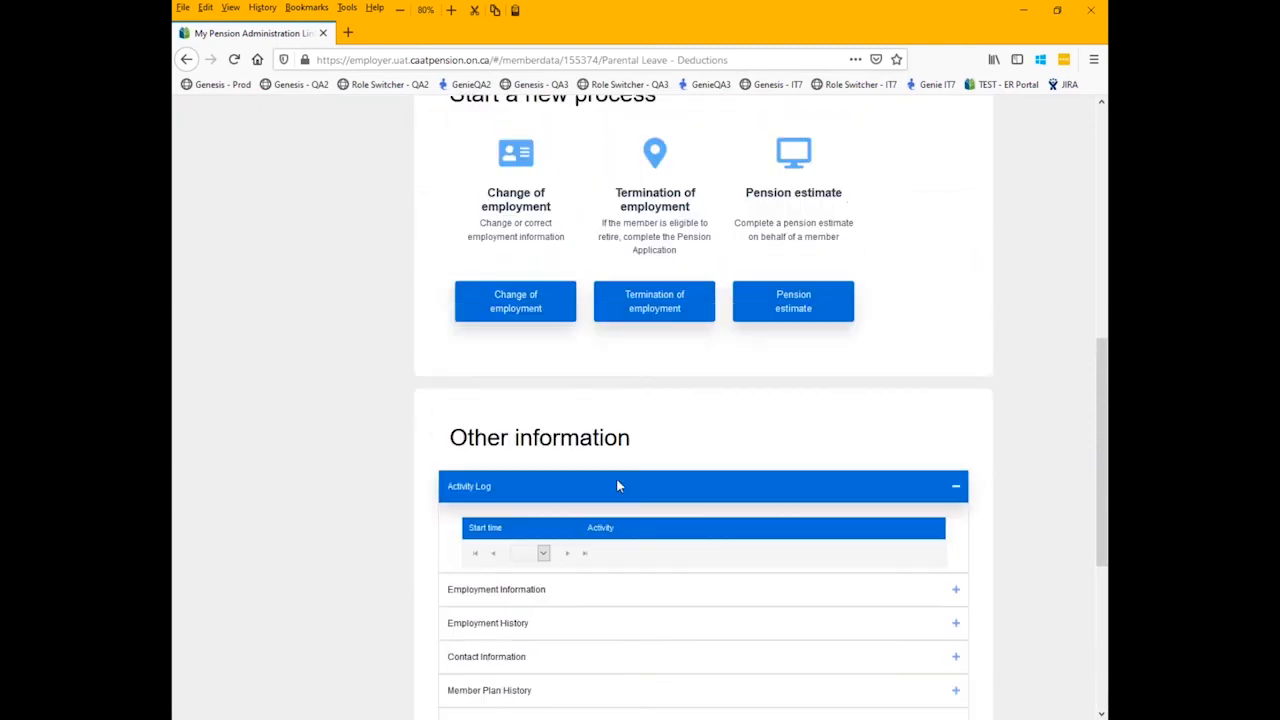
{"action": "left_click", "coordinate": [574, 591]}
{"action": "scroll", "coordinate": [551, 523], "scroll_direction": "down", "scroll_amount": 3}
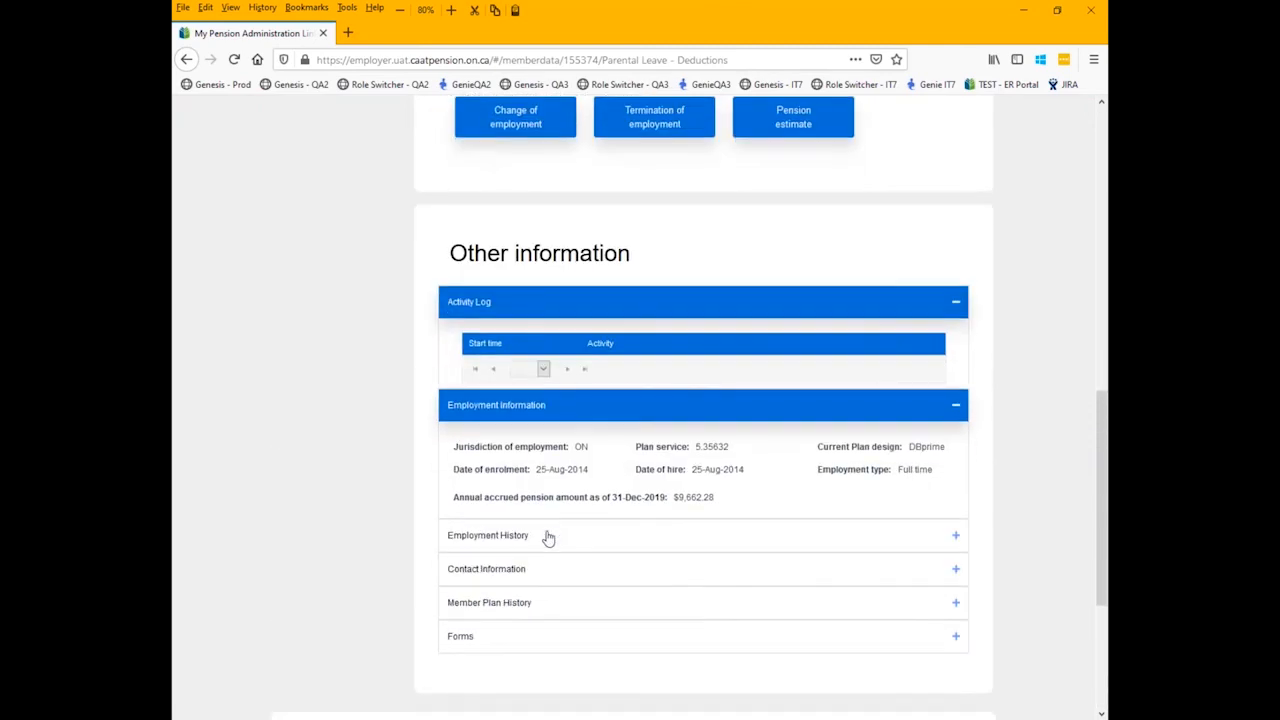
{"action": "left_click", "coordinate": [548, 536]}
{"action": "scroll", "coordinate": [548, 538], "scroll_direction": "down", "scroll_amount": 3}
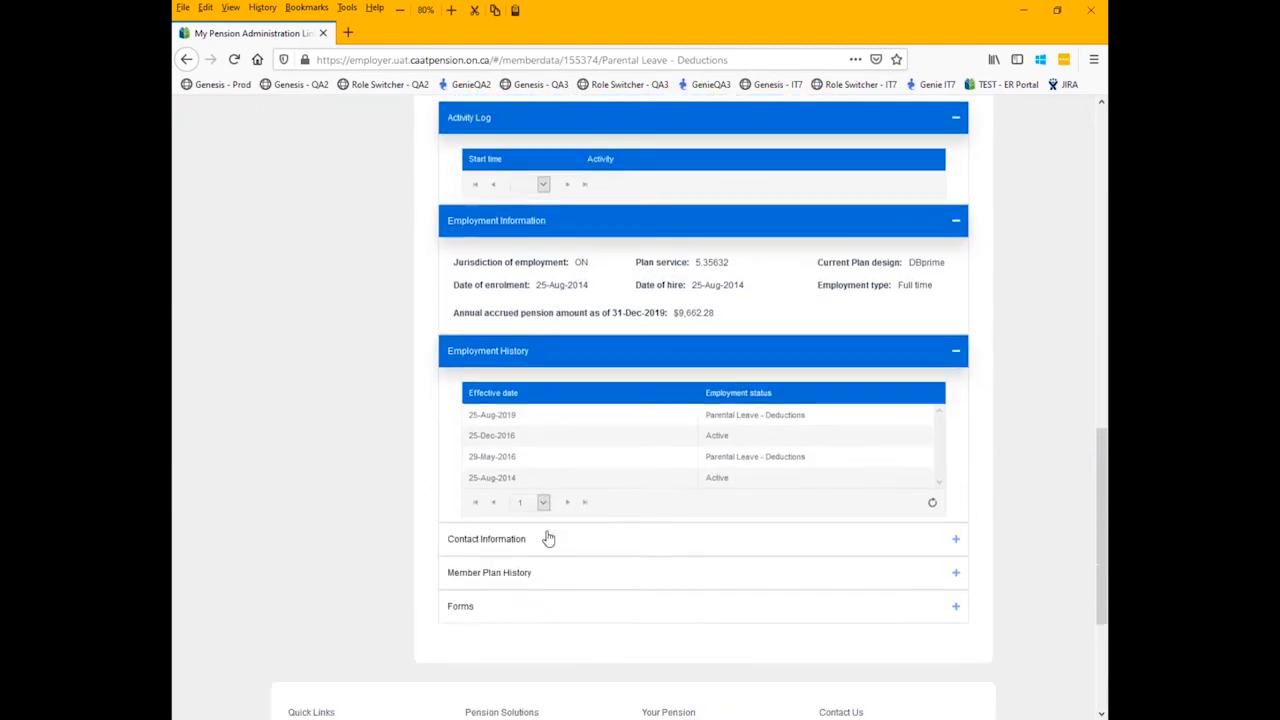
{"action": "left_click", "coordinate": [548, 538]}
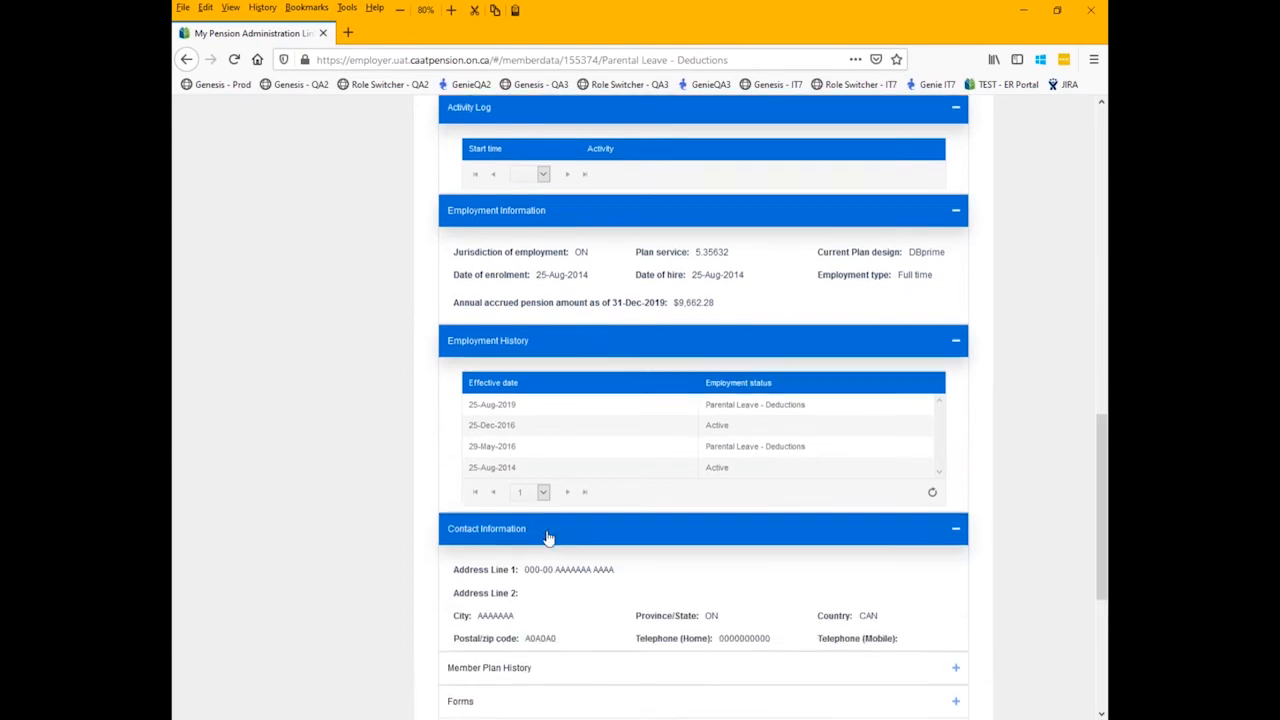
{"action": "scroll", "coordinate": [548, 545], "scroll_direction": "down", "scroll_amount": 2}
{"action": "left_click", "coordinate": [548, 556]}
{"action": "scroll", "coordinate": [547, 555], "scroll_direction": "down", "scroll_amount": 4}
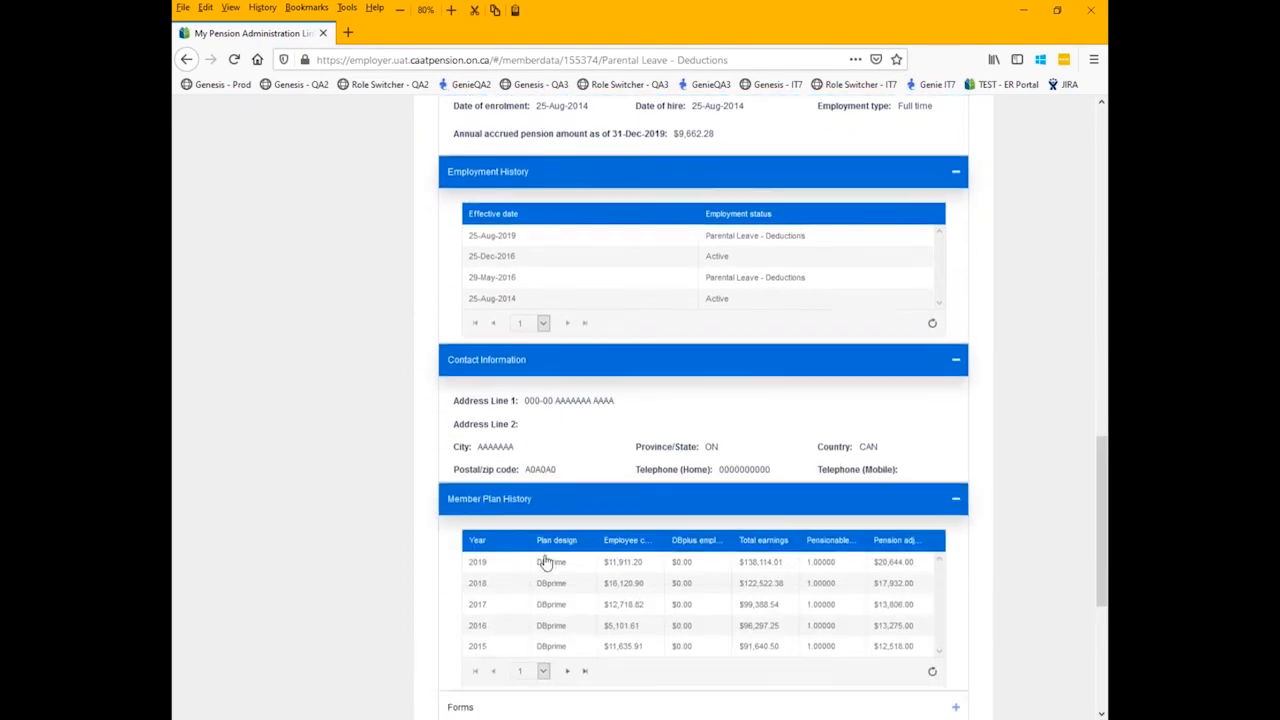
{"action": "left_click", "coordinate": [520, 532]}
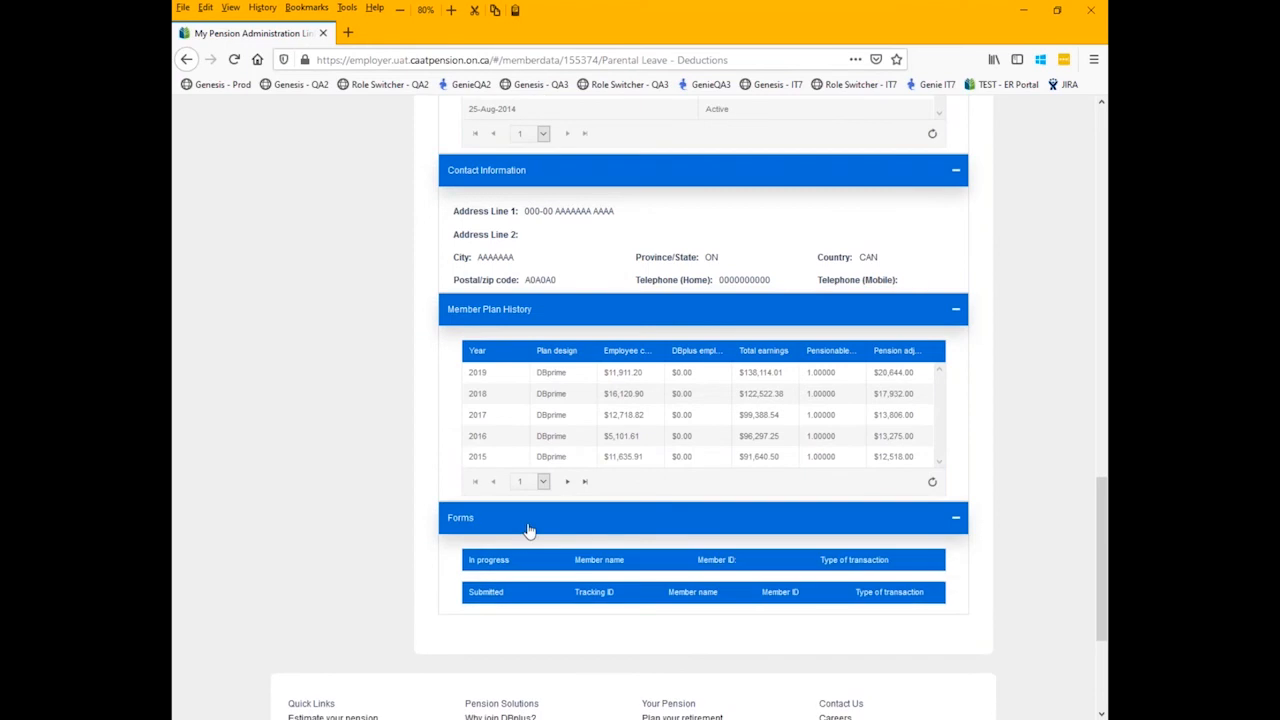
- Start a new Change of employment process for this member
{"action": "scroll", "coordinate": [560, 485], "scroll_direction": "up", "scroll_amount": 6}
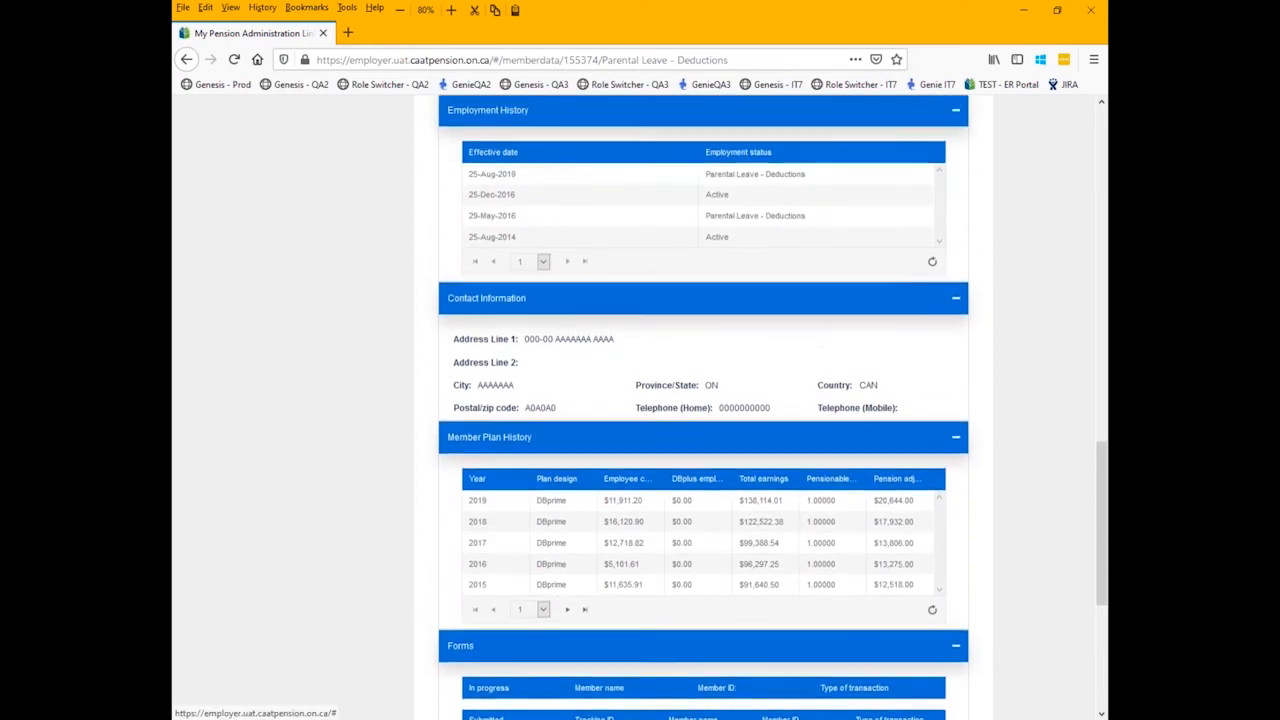
{"action": "scroll", "coordinate": [510, 355], "scroll_direction": "up", "scroll_amount": 6}
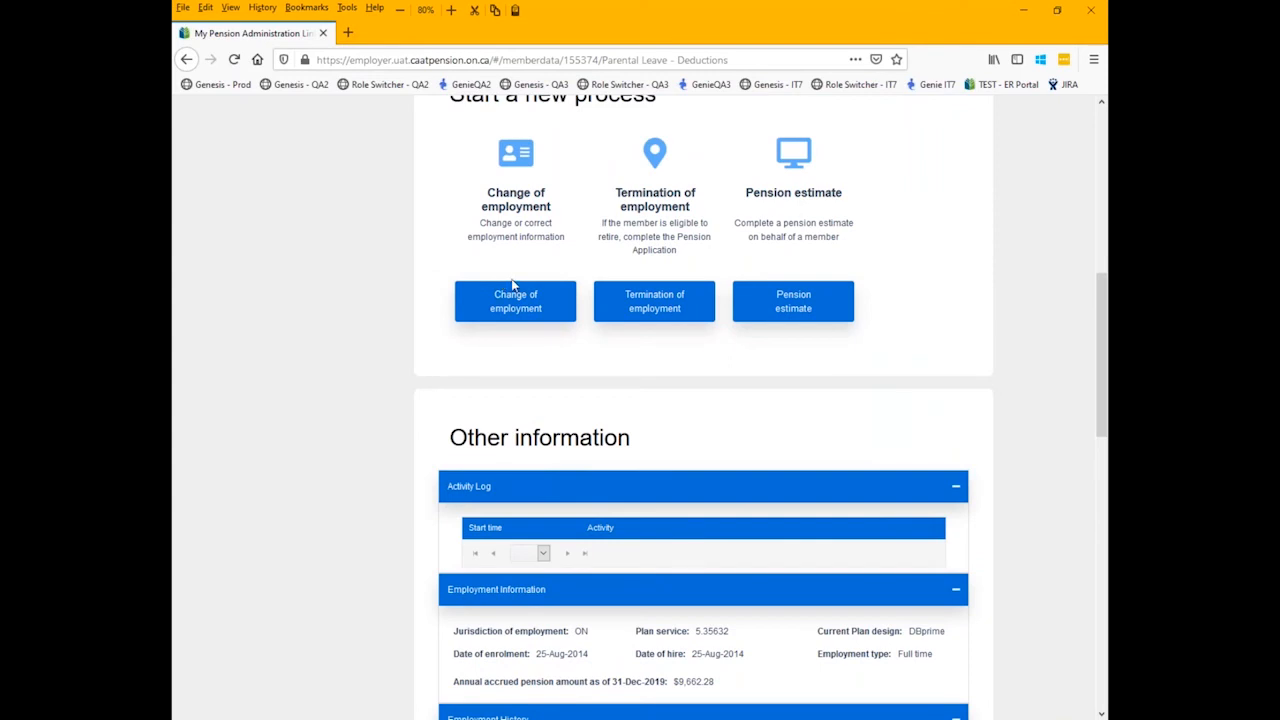
{"action": "scroll", "coordinate": [512, 285], "scroll_direction": "up", "scroll_amount": 3}
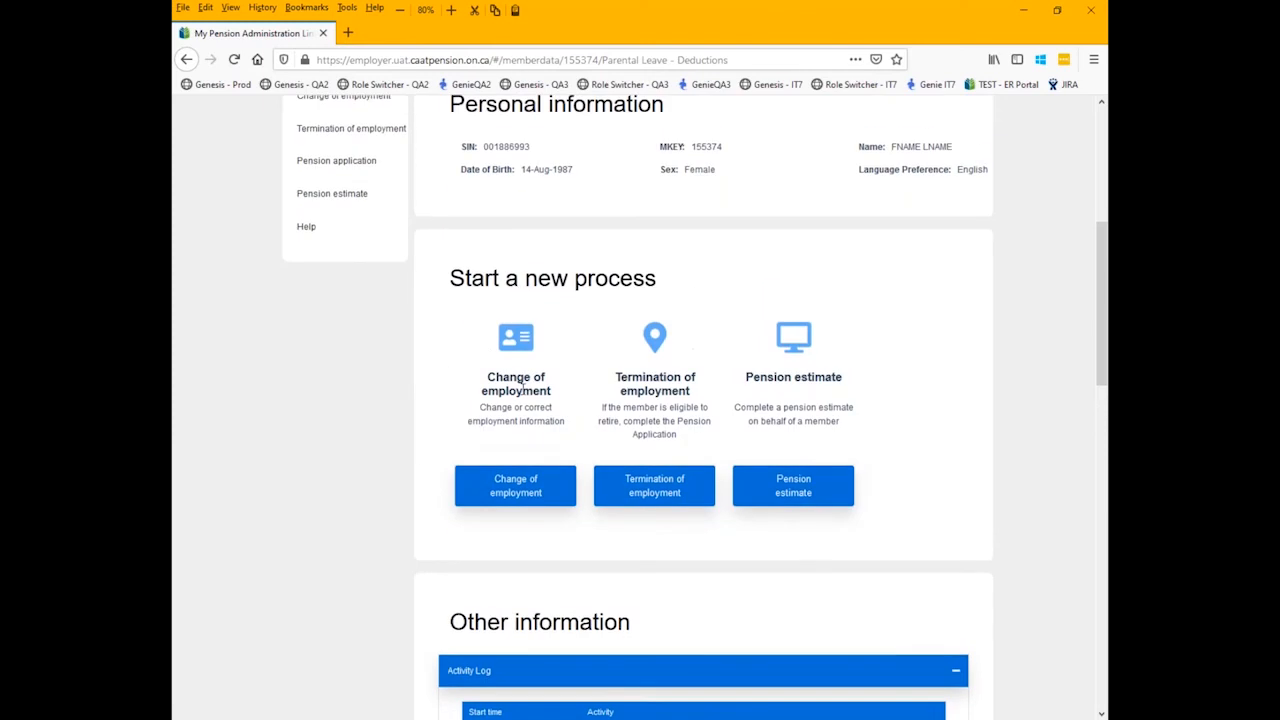
{"action": "scroll", "coordinate": [537, 374], "scroll_direction": "up", "scroll_amount": 3}
{"action": "scroll", "coordinate": [535, 374], "scroll_direction": "up", "scroll_amount": 1}
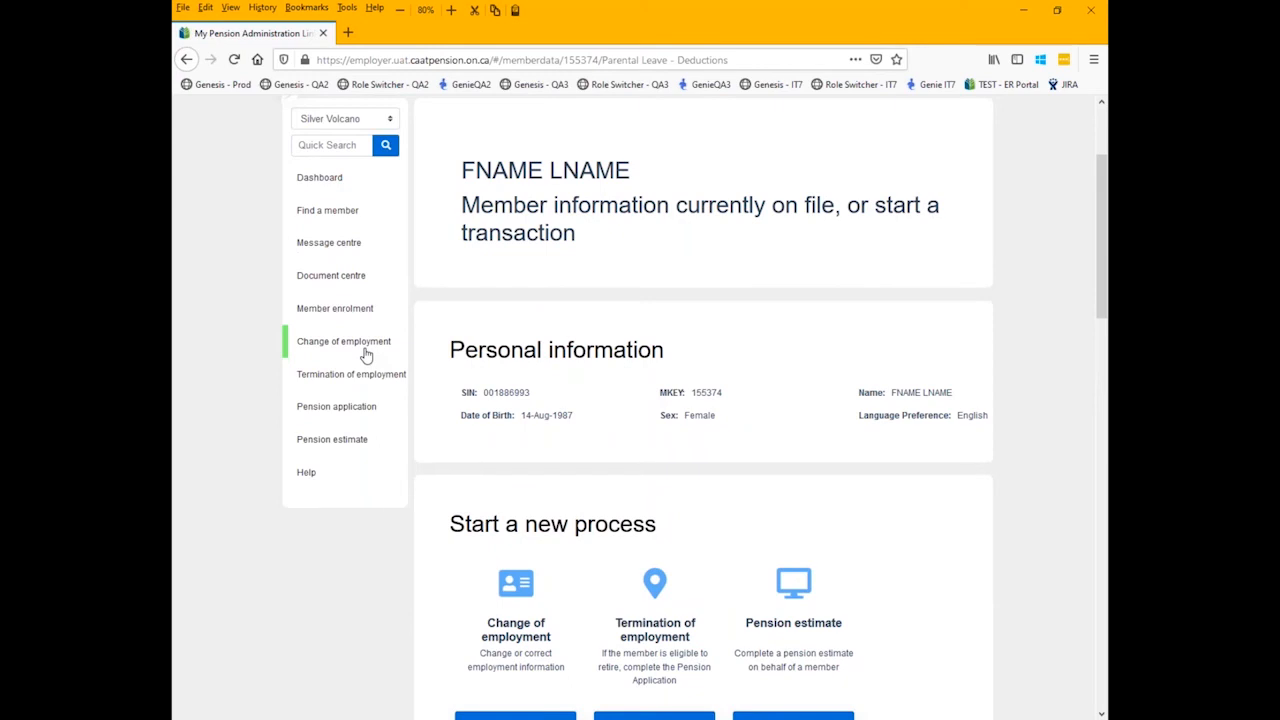
{"action": "scroll", "coordinate": [600, 390], "scroll_direction": "down", "scroll_amount": 5}
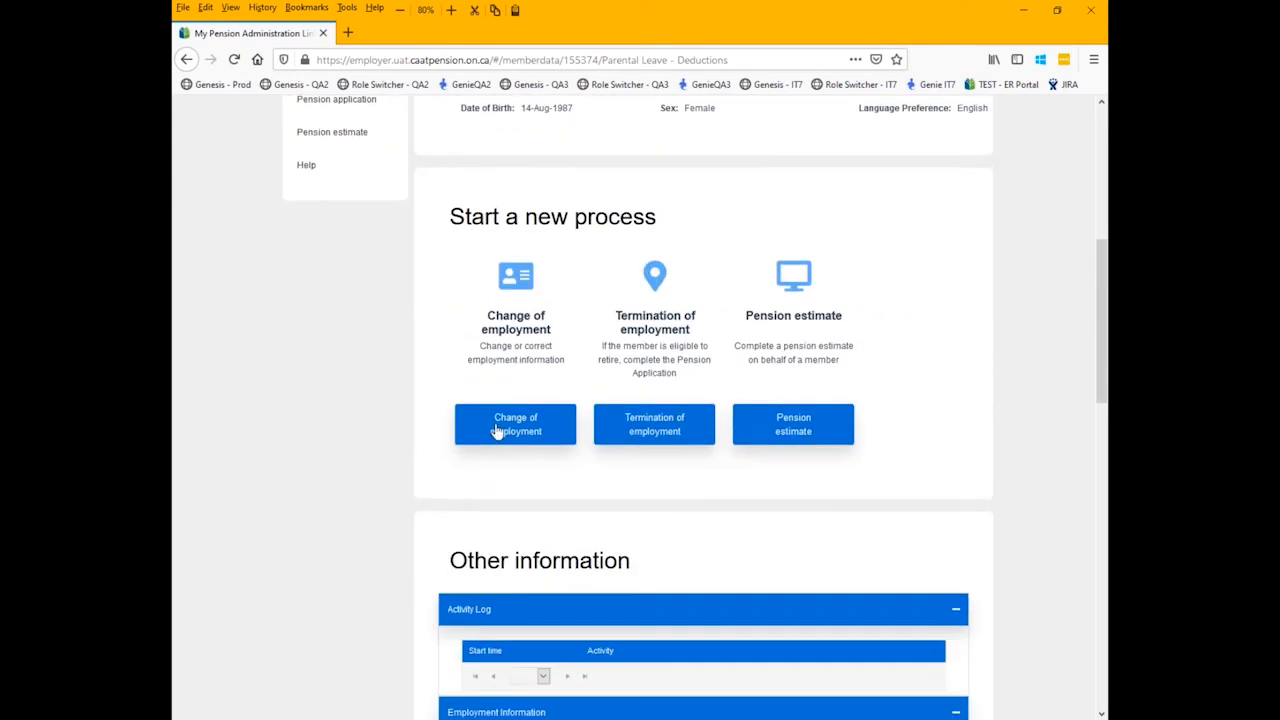
{"action": "left_click", "coordinate": [497, 430]}
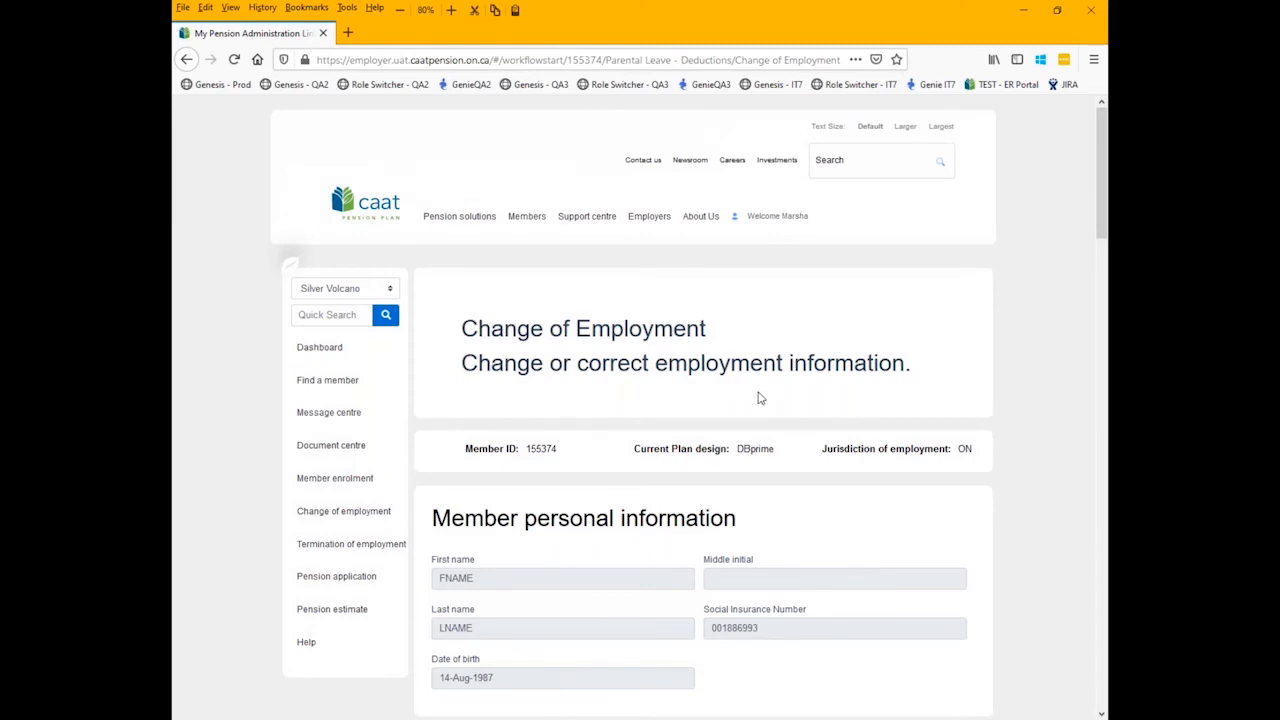
- Set the member's new Plan design to DBplus in the employment information changes
{"action": "scroll", "coordinate": [690, 340], "scroll_direction": "down", "scroll_amount": 2}
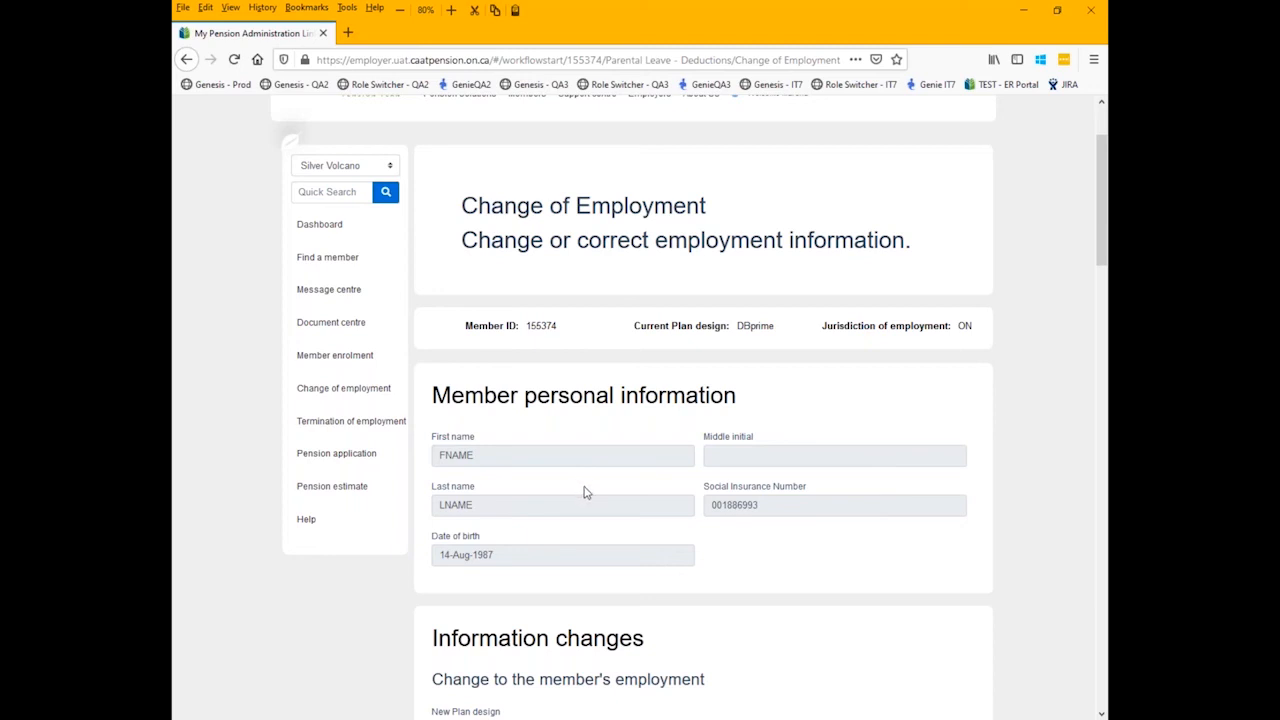
{"action": "scroll", "coordinate": [600, 478], "scroll_direction": "down", "scroll_amount": 3}
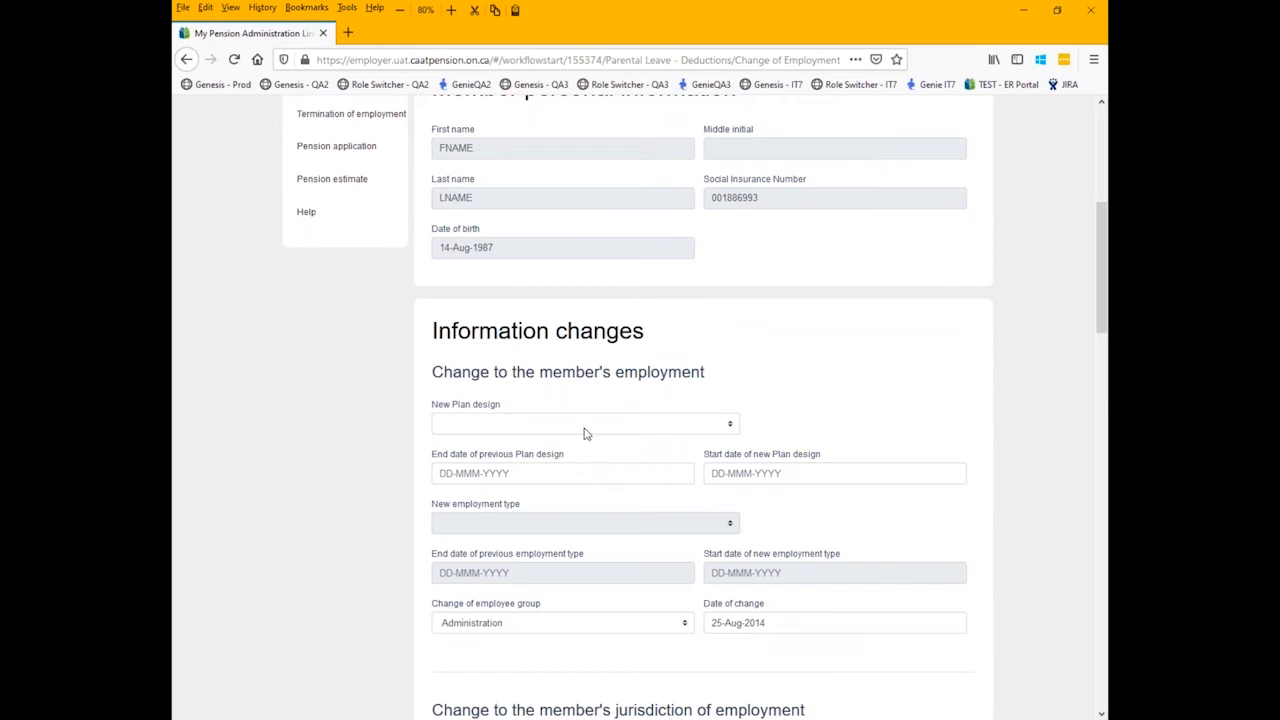
{"action": "scroll", "coordinate": [606, 420], "scroll_direction": "up", "scroll_amount": 2}
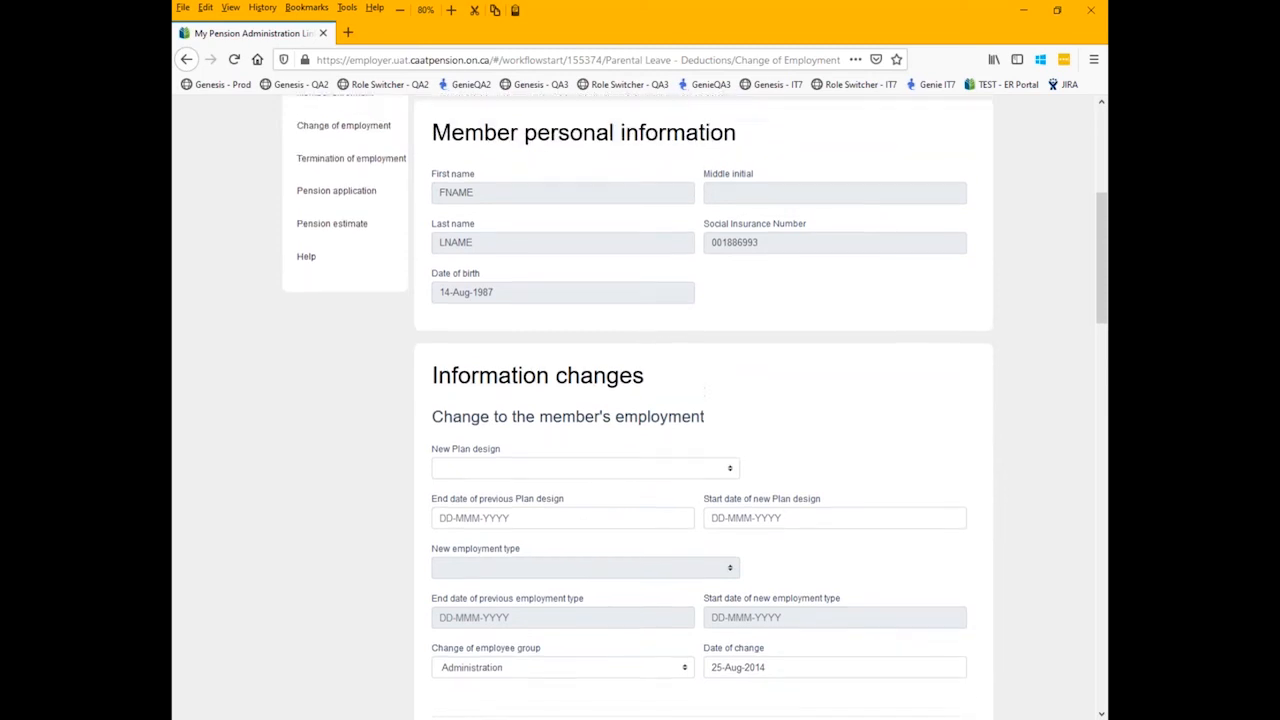
{"action": "left_click_drag", "start_coordinate": [634, 141], "coordinate": [787, 140]}
{"action": "scroll", "coordinate": [577, 346], "scroll_direction": "down", "scroll_amount": 3}
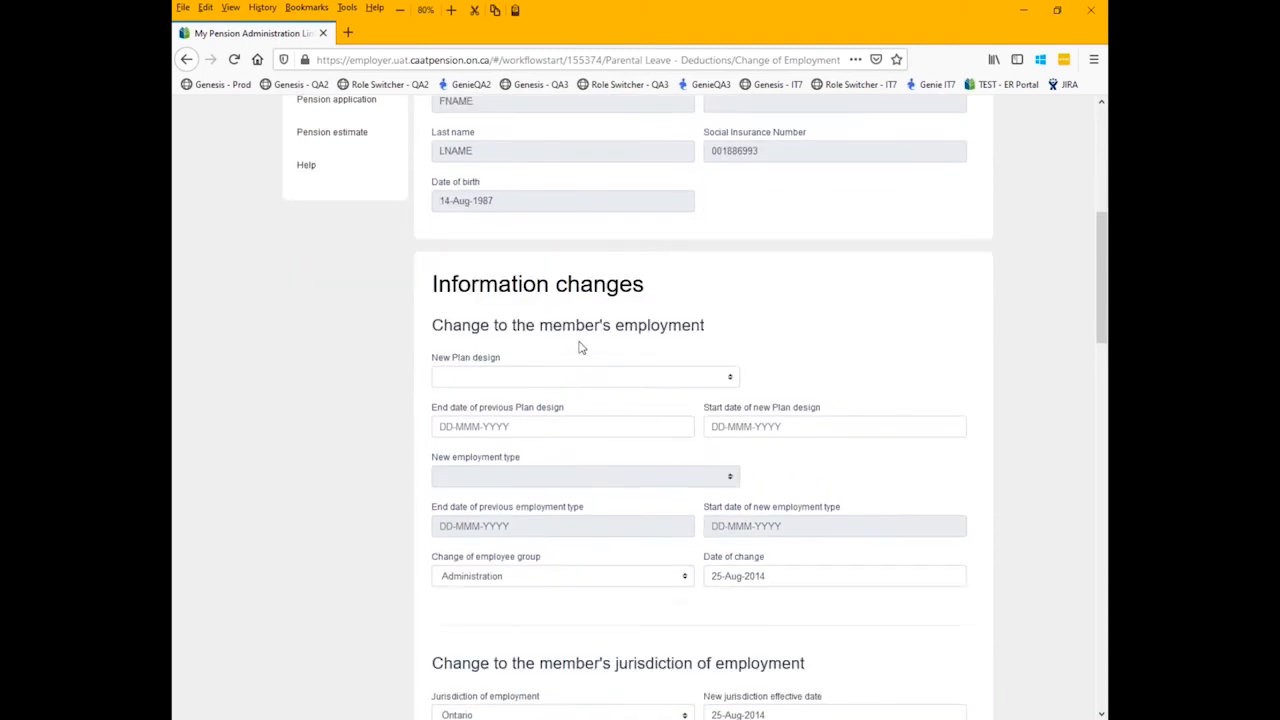
{"action": "left_click", "coordinate": [528, 372]}
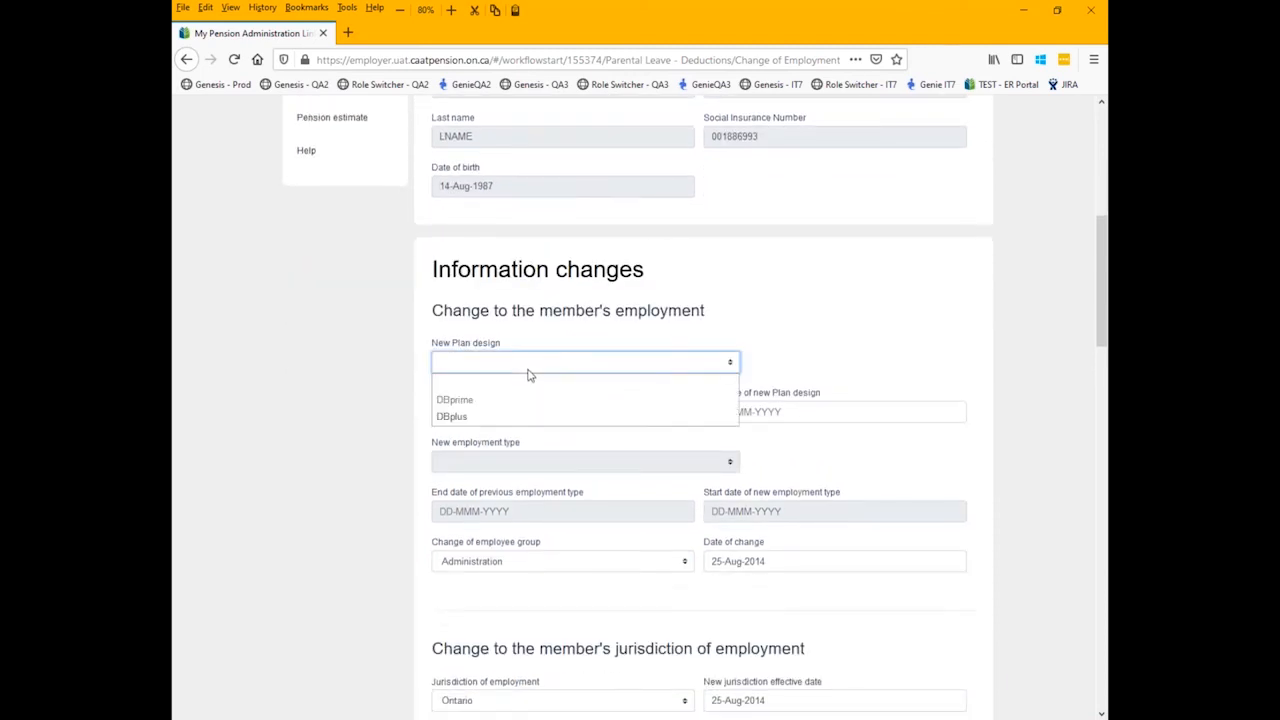
{"action": "left_click", "coordinate": [466, 418]}
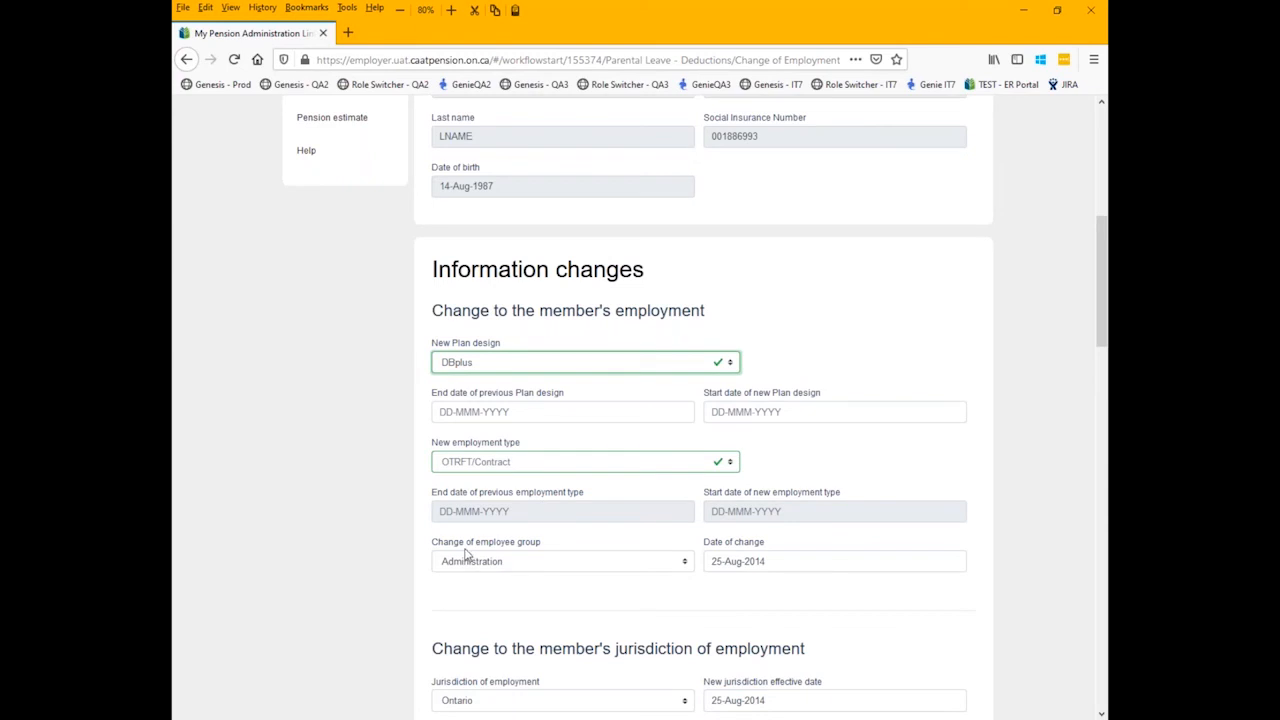
- Set the previous Plan design's end date to 02-Feb-2021 and the new Plan design's start date to 03-Feb-2021
{"action": "left_click", "coordinate": [488, 411]}
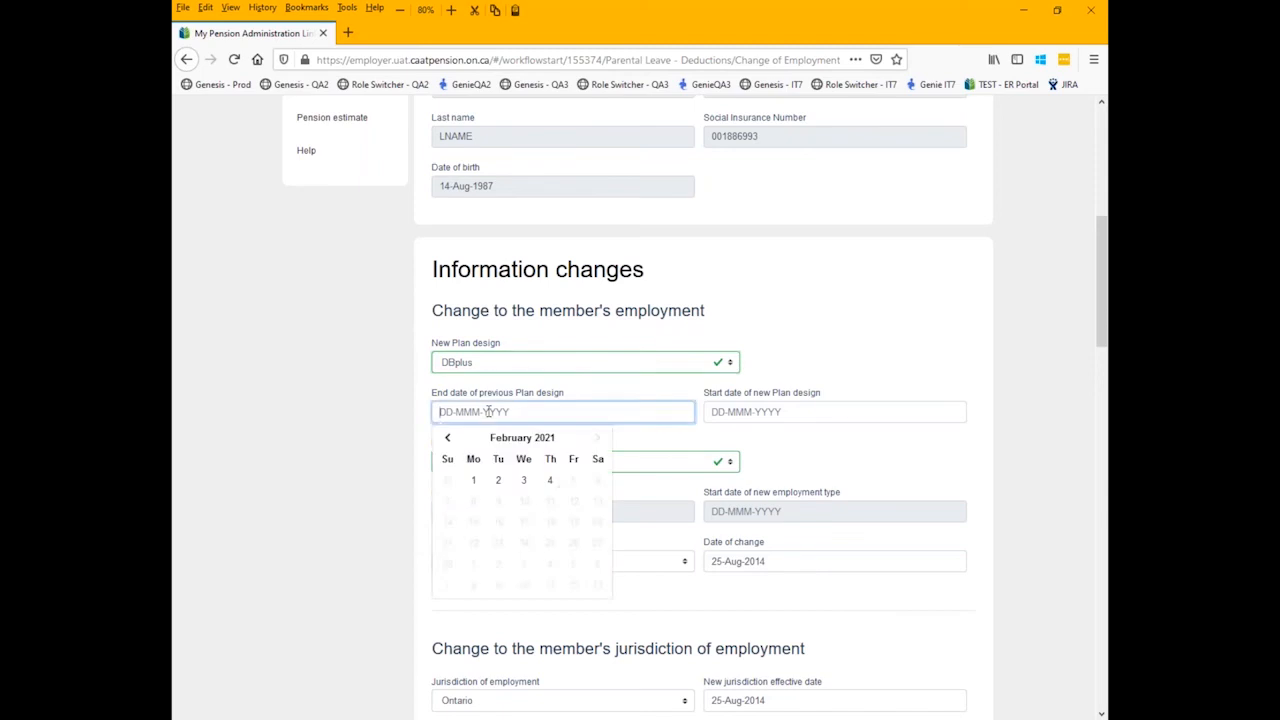
{"action": "left_click", "coordinate": [499, 484]}
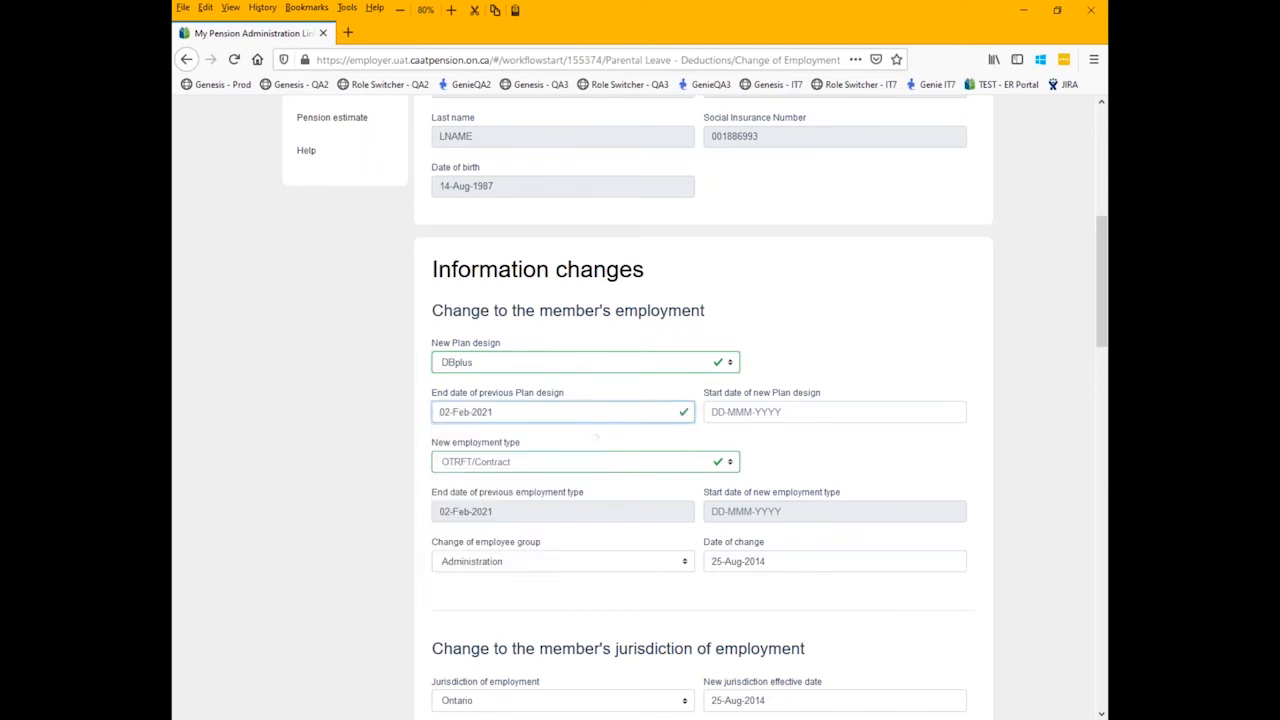
{"action": "left_click", "coordinate": [741, 415]}
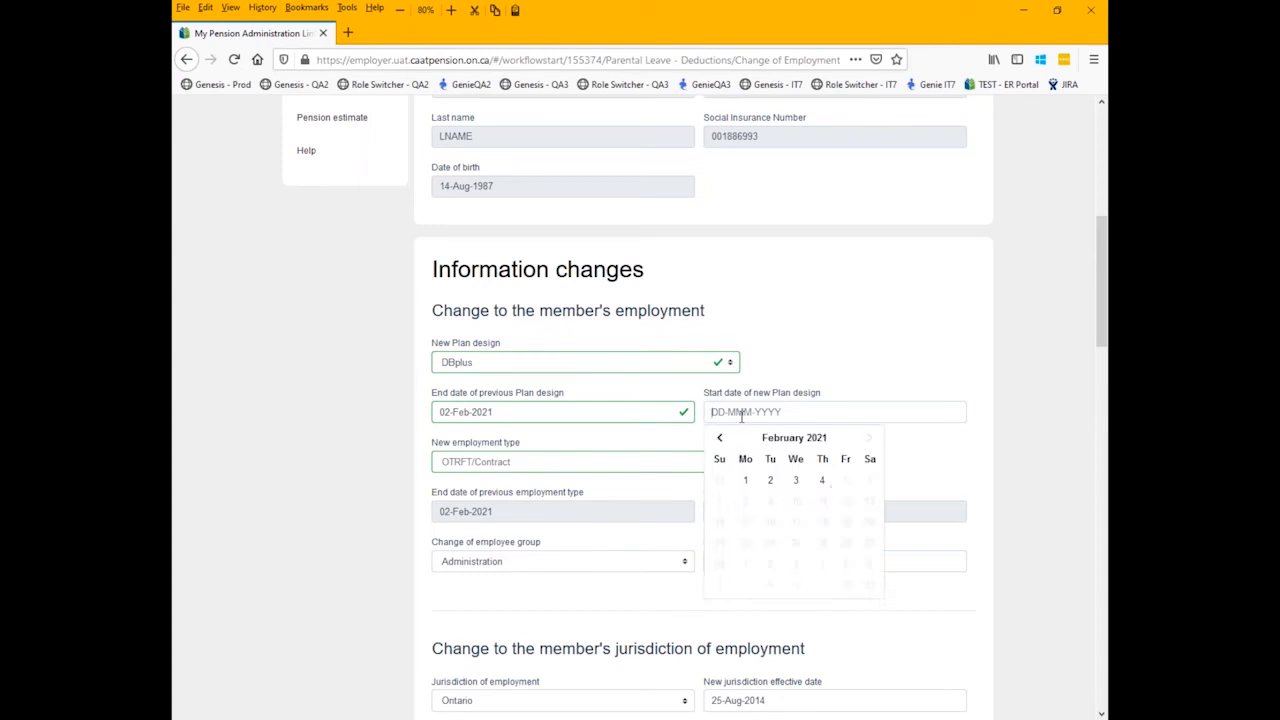
{"action": "left_click", "coordinate": [797, 484]}
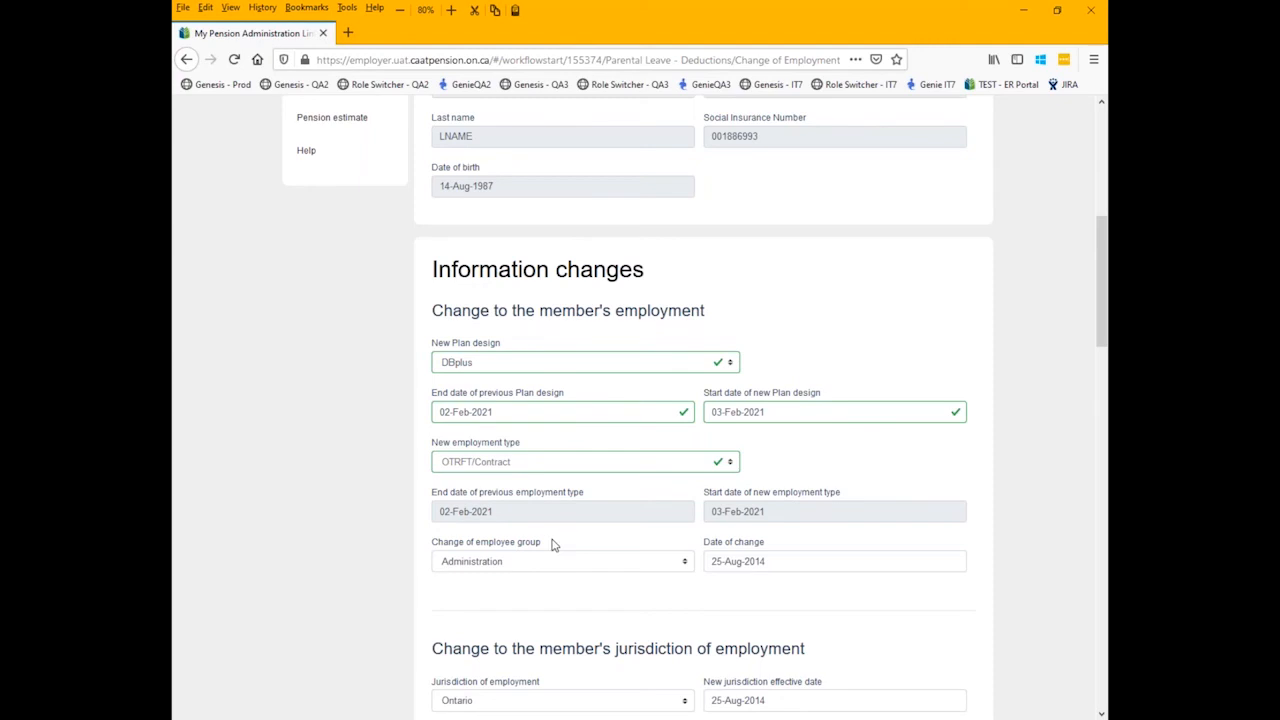
- Check the available employee group options, and review the jurisdiction of employment and the hire or enrolment date corrections
{"action": "scroll", "coordinate": [560, 528], "scroll_direction": "down", "scroll_amount": 1}
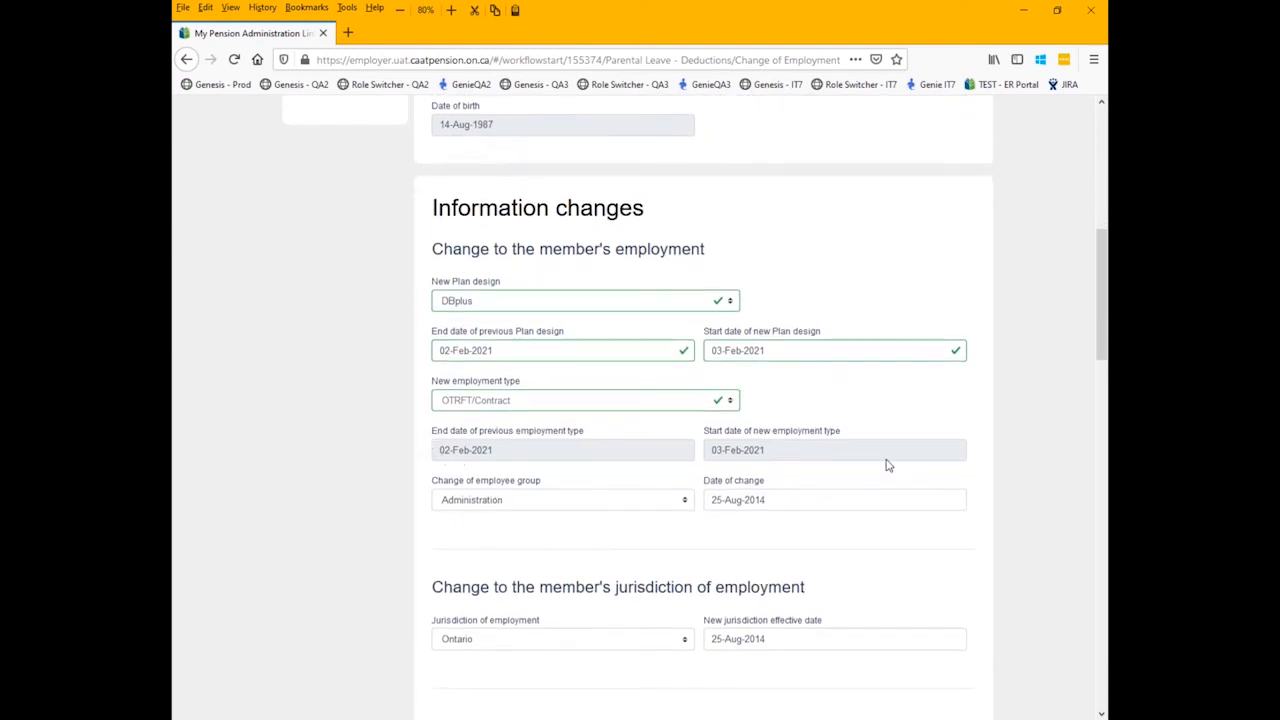
{"action": "left_click", "coordinate": [535, 510]}
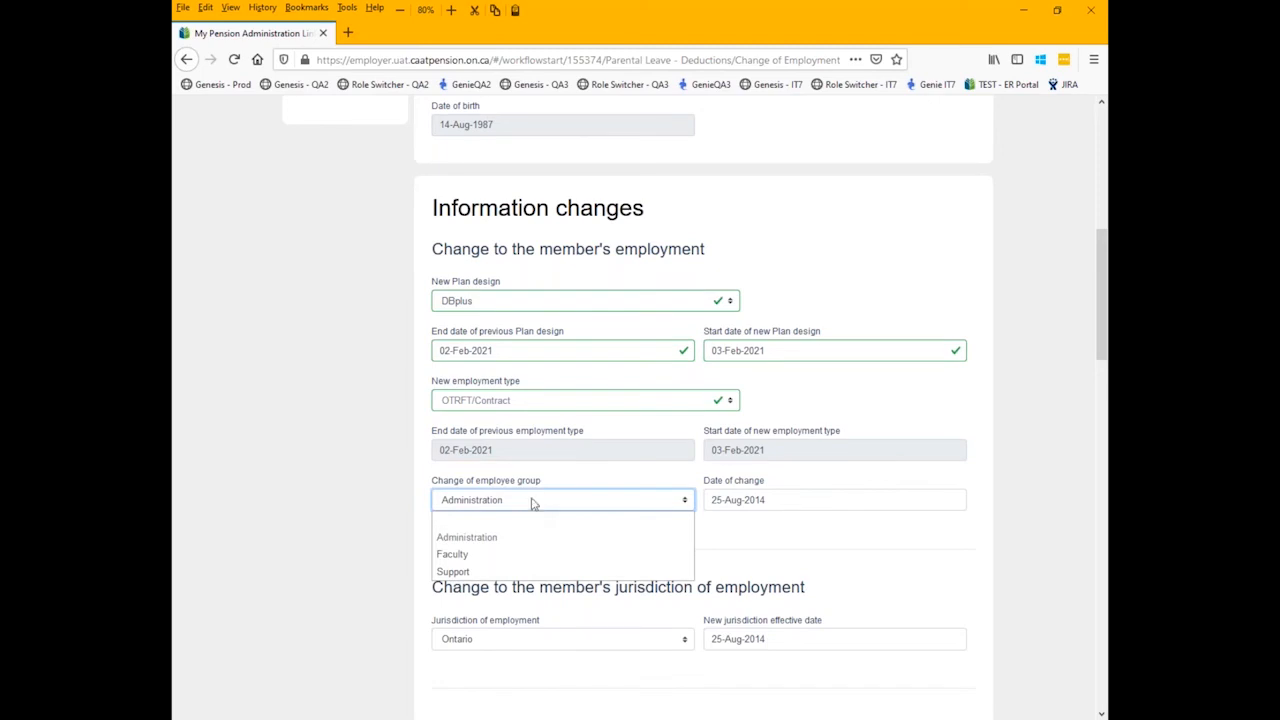
{"action": "left_click", "coordinate": [608, 462]}
{"action": "scroll", "coordinate": [549, 517], "scroll_direction": "down", "scroll_amount": 5}
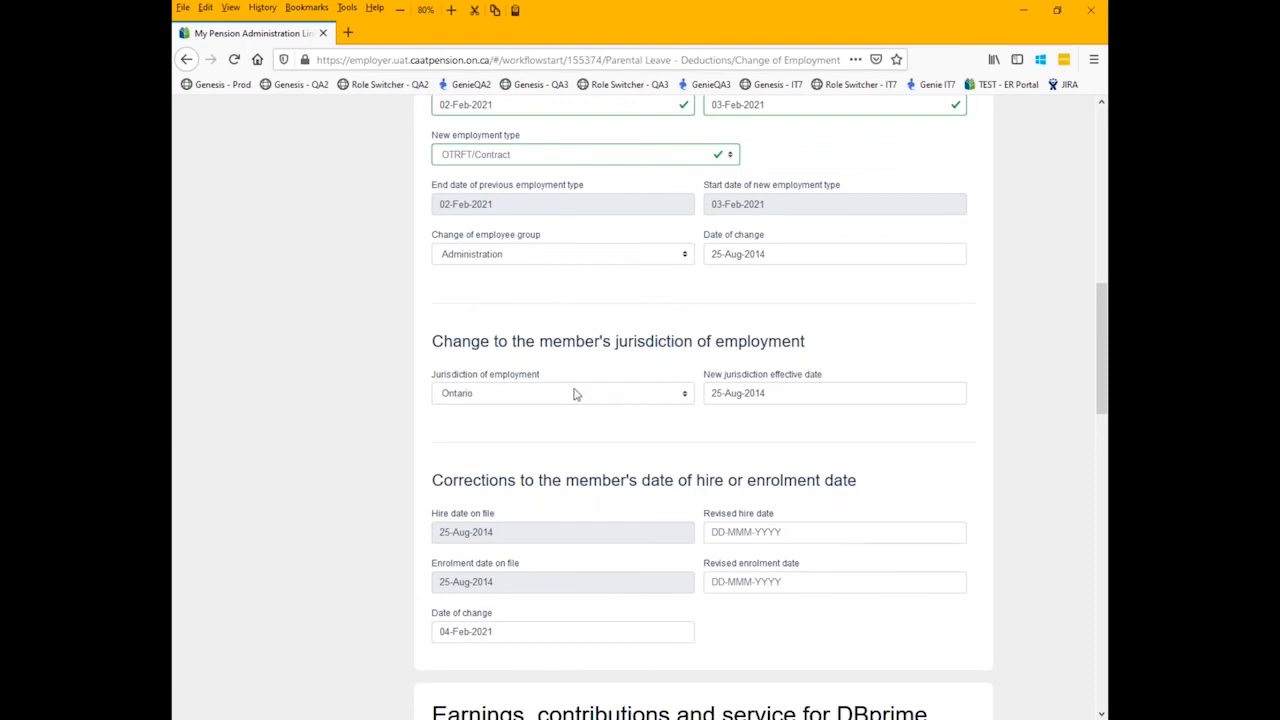
{"action": "scroll", "coordinate": [573, 393], "scroll_direction": "down", "scroll_amount": 2}
{"action": "scroll", "coordinate": [573, 393], "scroll_direction": "down", "scroll_amount": 4}
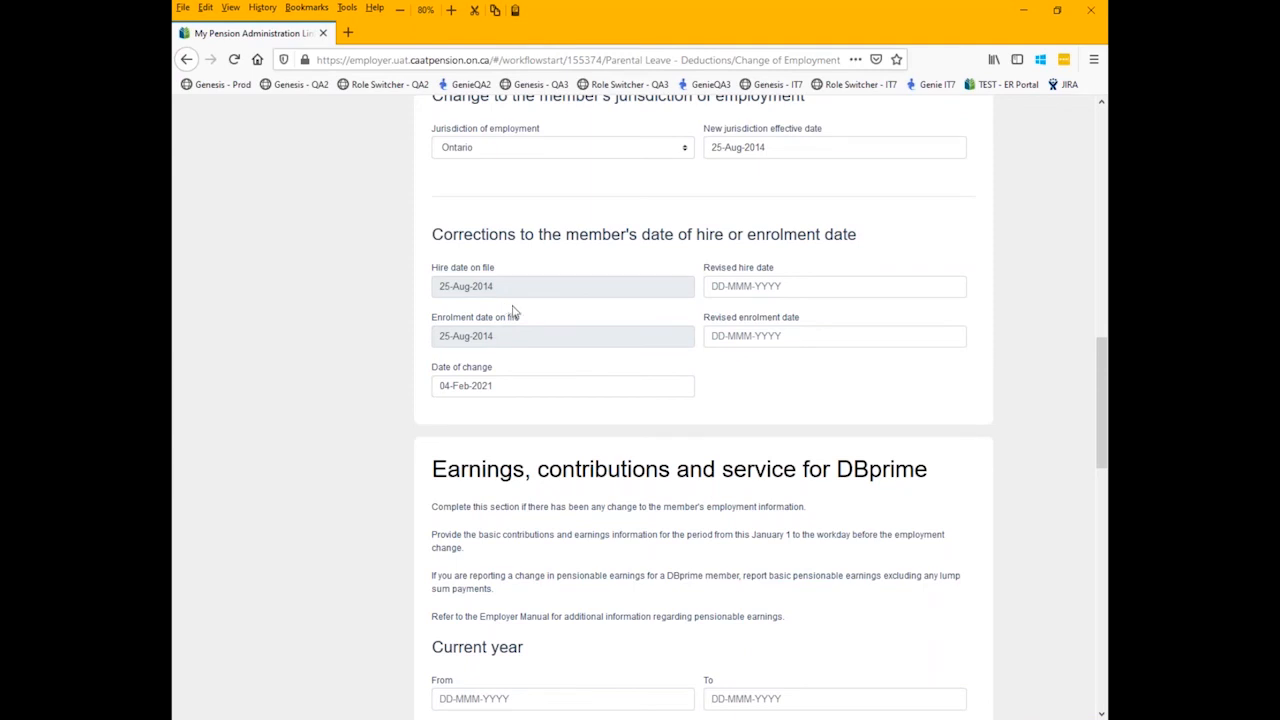
- Set the current-year DBprime earnings period from 01-Jan-2021 to 02-Feb-2021
{"action": "scroll", "coordinate": [524, 314], "scroll_direction": "down", "scroll_amount": 5}
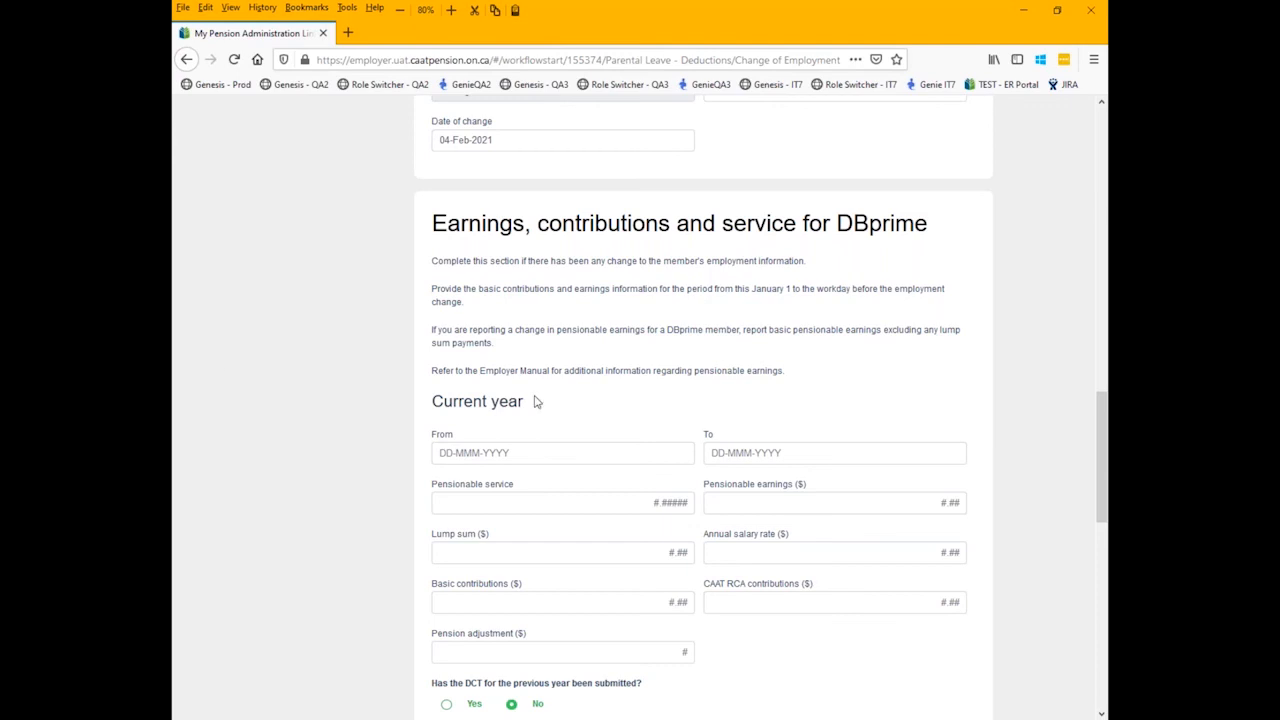
{"action": "left_click", "coordinate": [456, 455]}
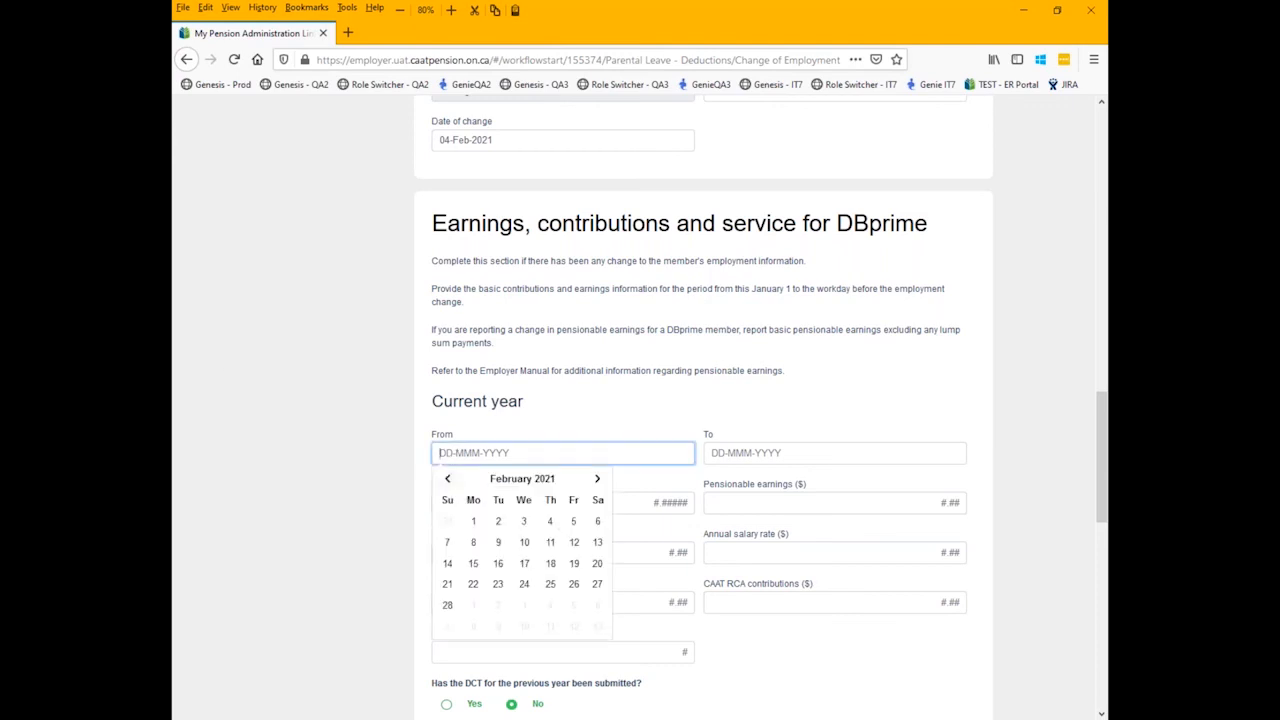
{"action": "left_click", "coordinate": [447, 479]}
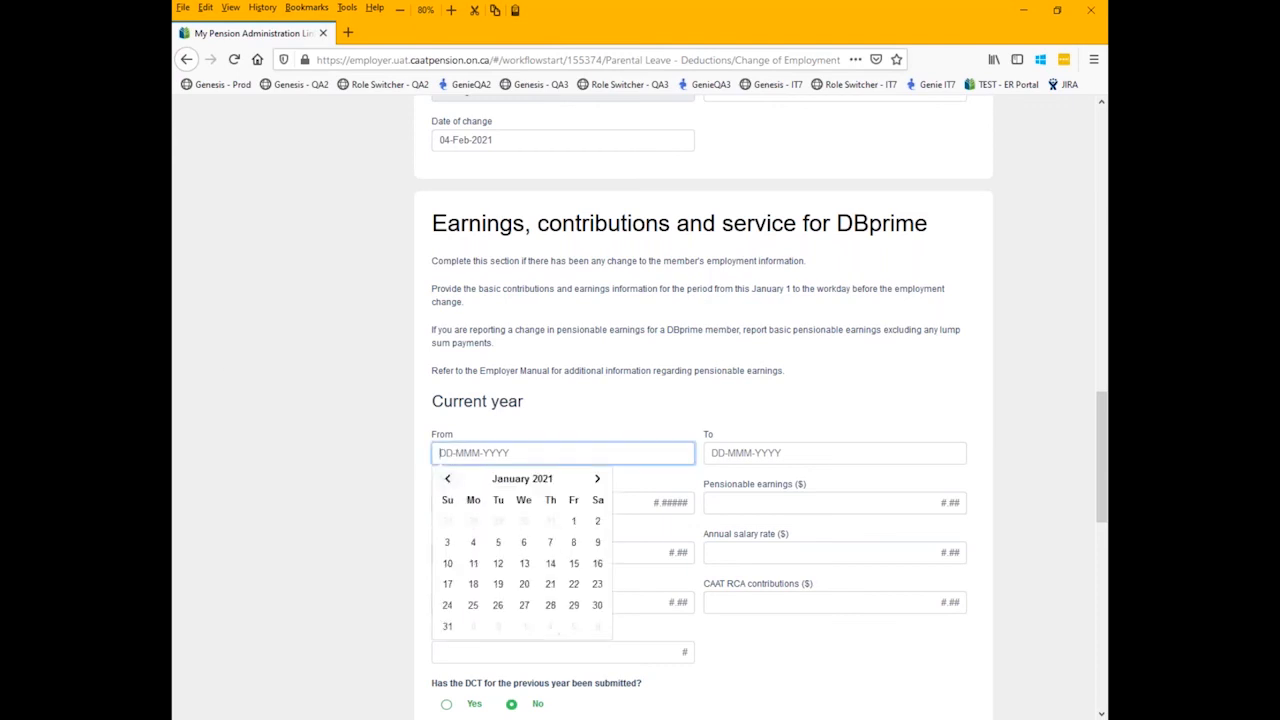
{"action": "left_click", "coordinate": [573, 521]}
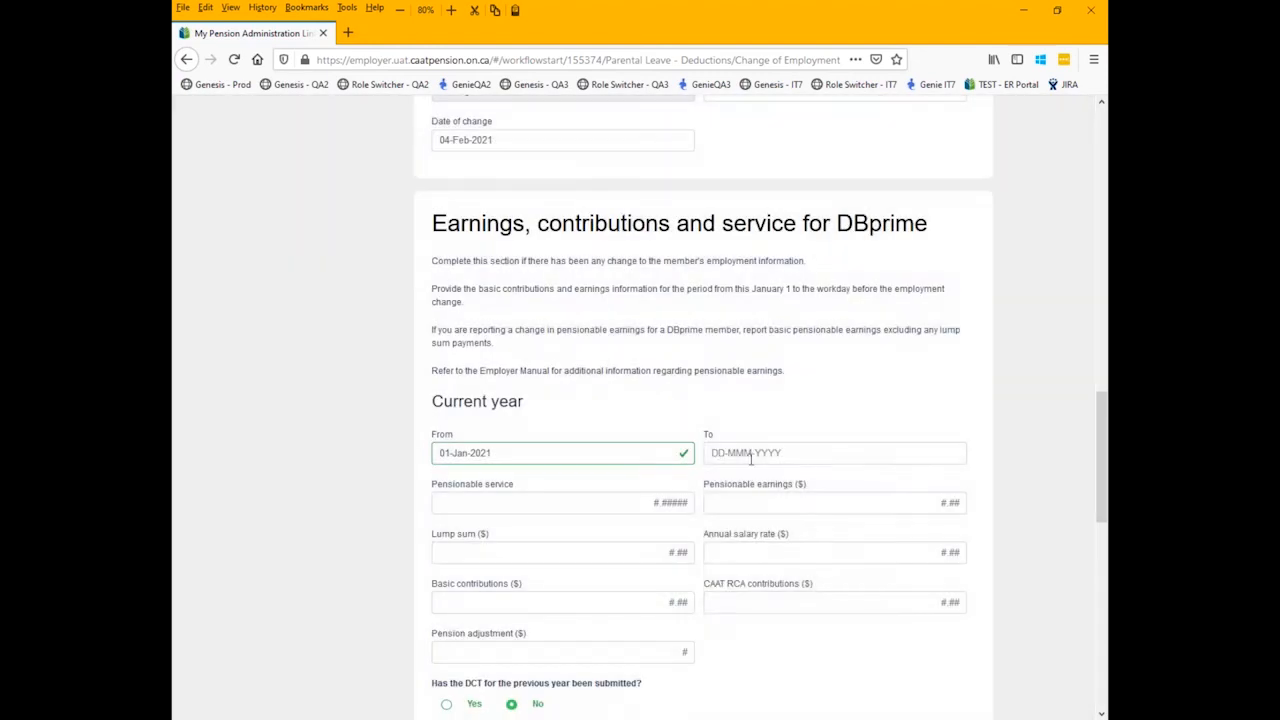
{"action": "left_click", "coordinate": [753, 455]}
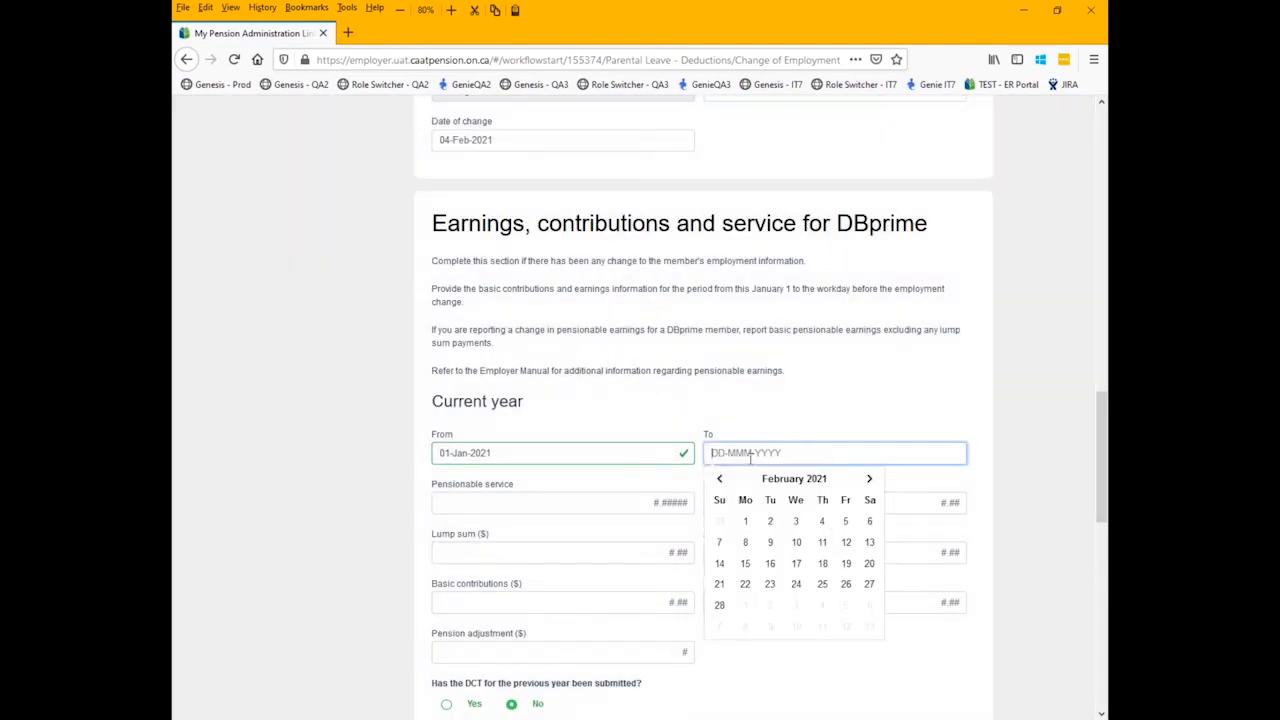
{"action": "left_click", "coordinate": [770, 524]}
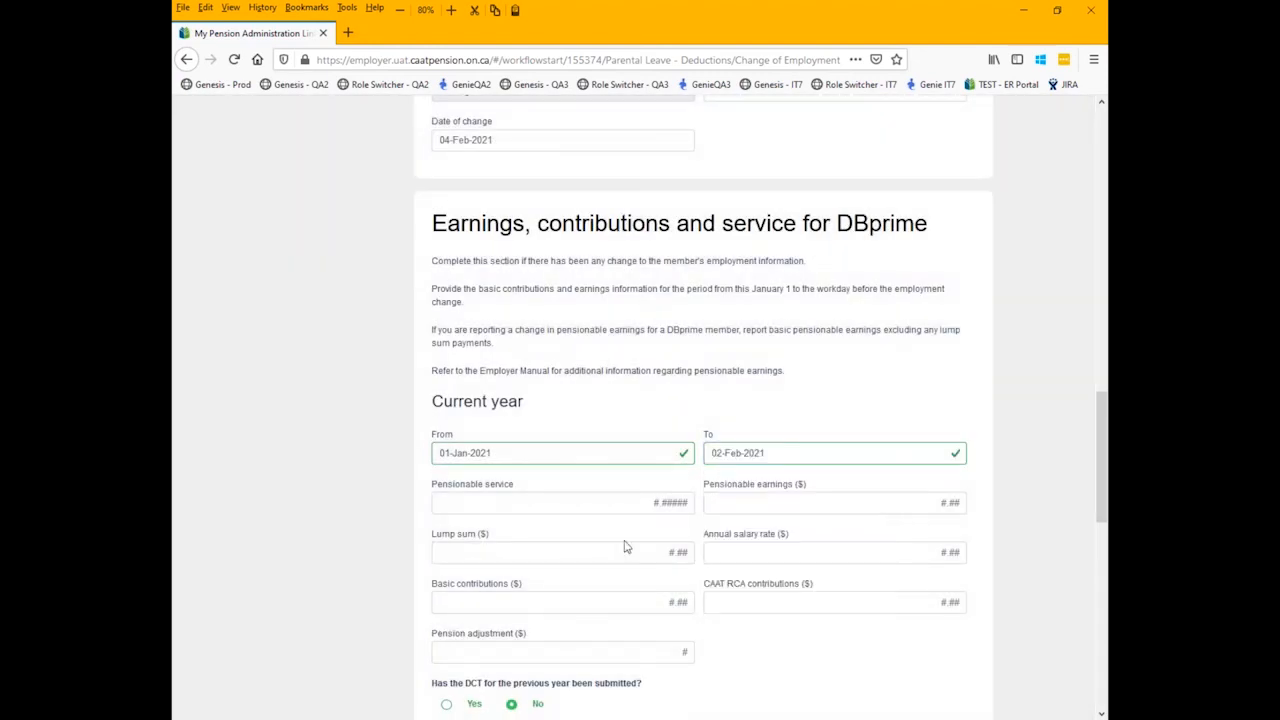
- Enter 0.09195 as the current-year pensionable service and 11300 as the pensionable earnings
{"action": "left_click", "coordinate": [491, 510]}
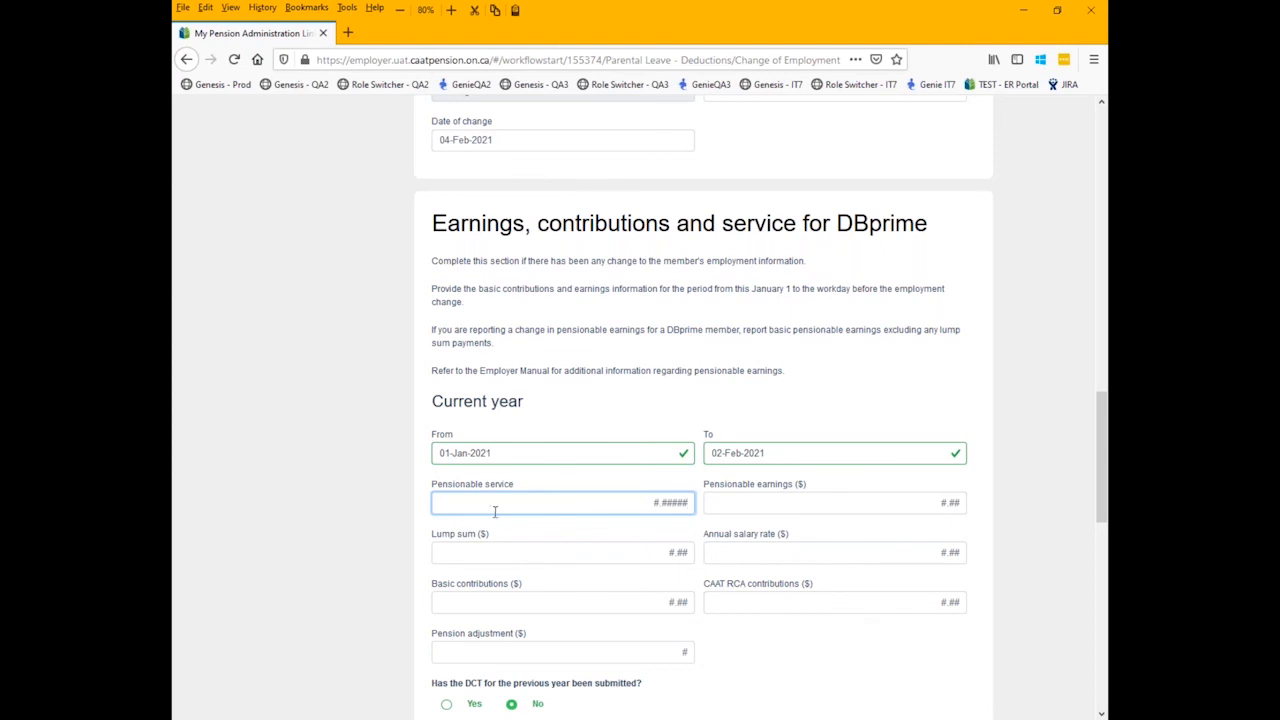
{"action": "type", "text": "0.09"}
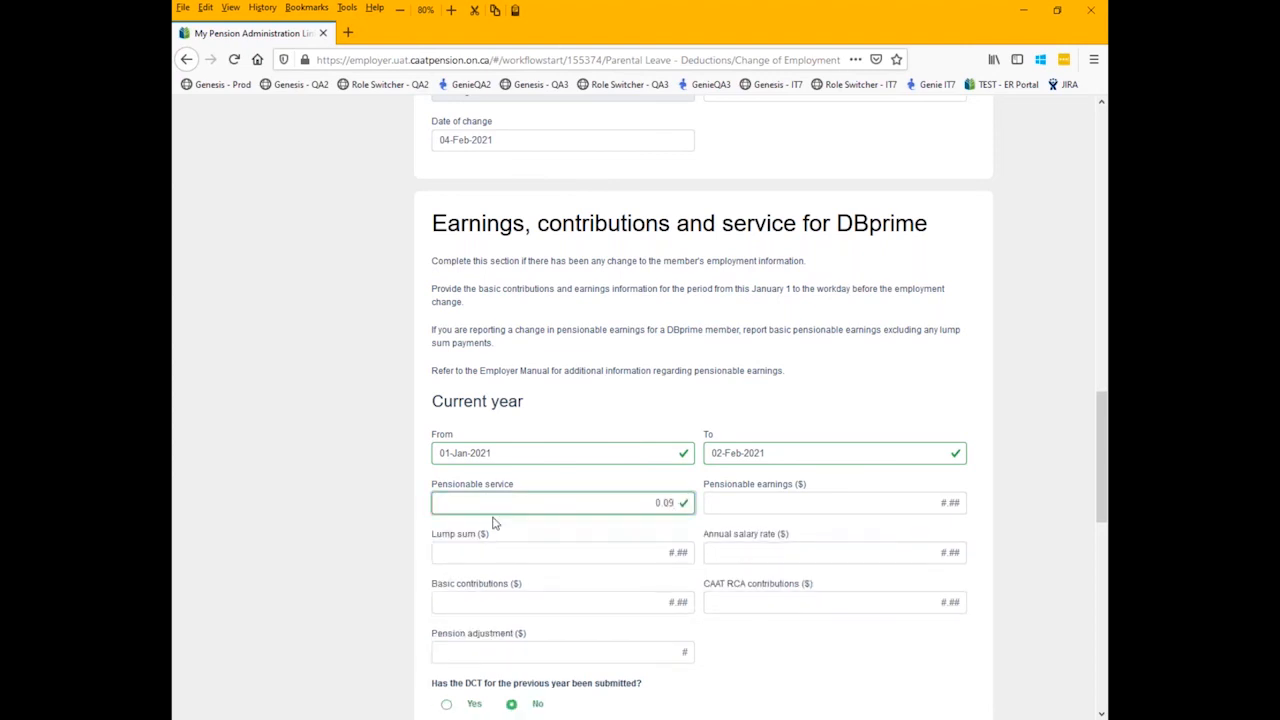
{"action": "type", "text": "195"}
{"action": "left_click", "coordinate": [755, 503]}
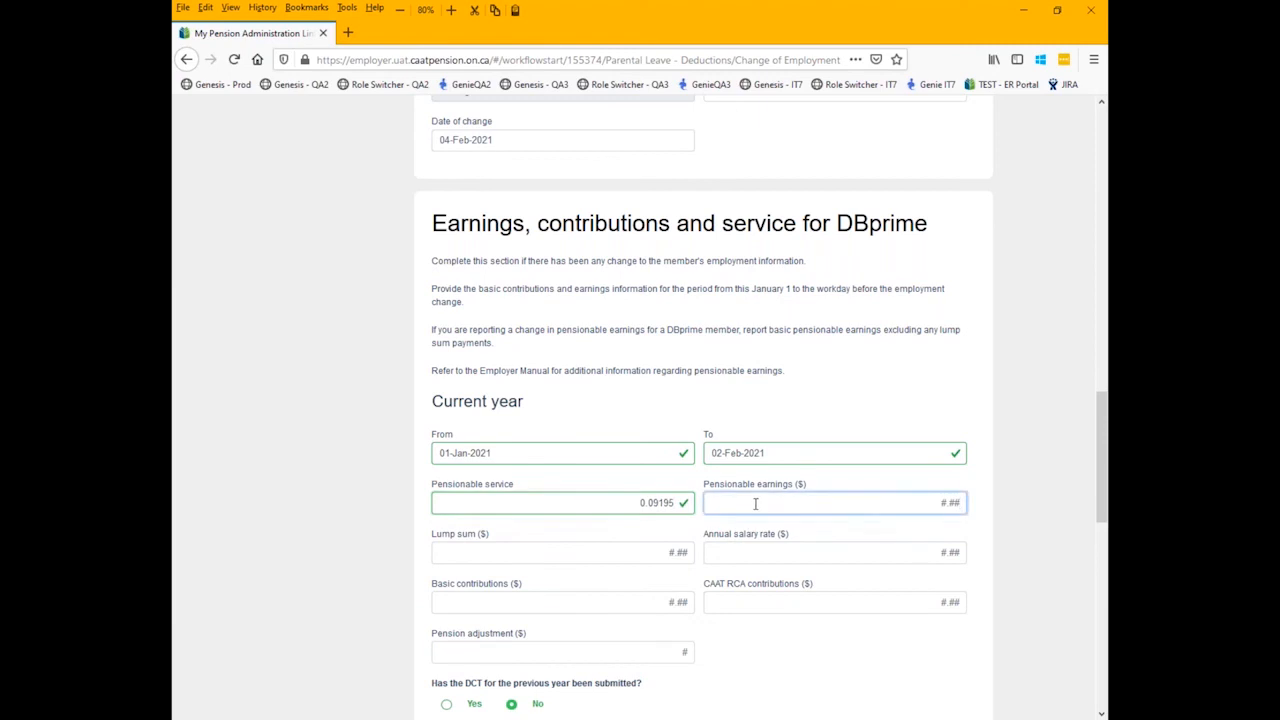
{"action": "type", "text": "11300"}
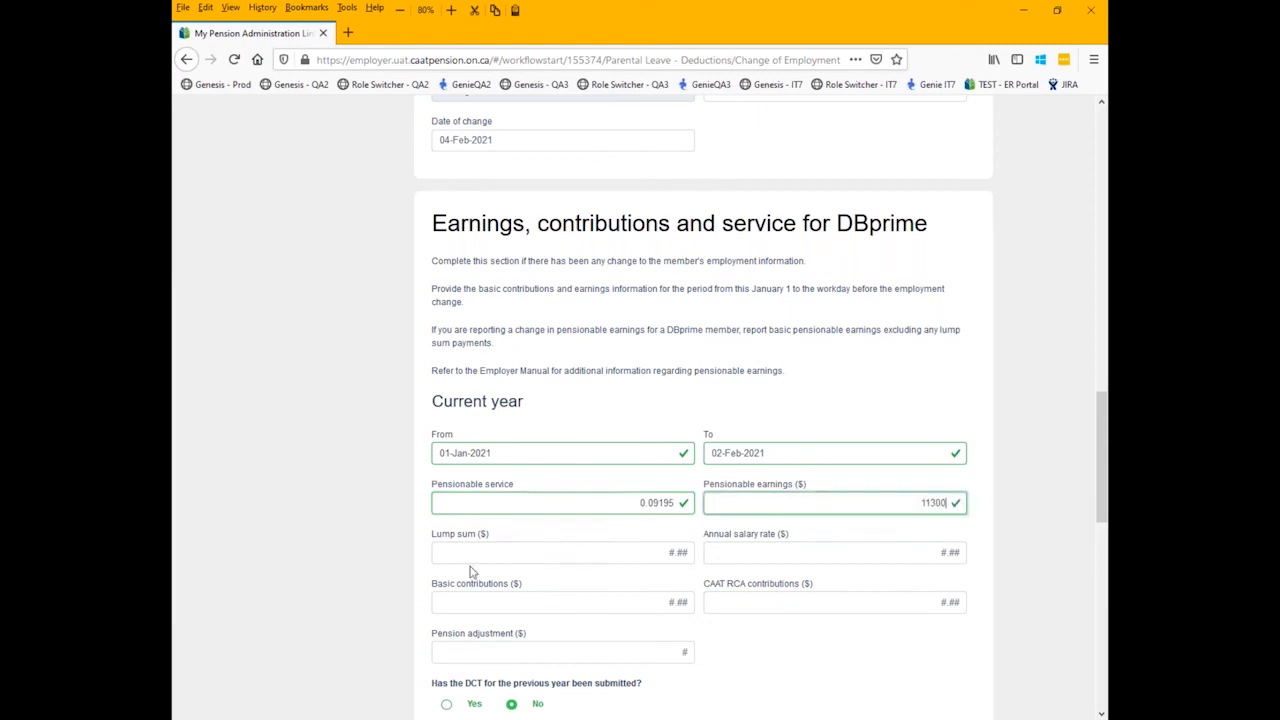
- Enter 140450 as the current-year annual salary rate for DBprime, leaving the lump sum blank
{"action": "left_click", "coordinate": [645, 553]}
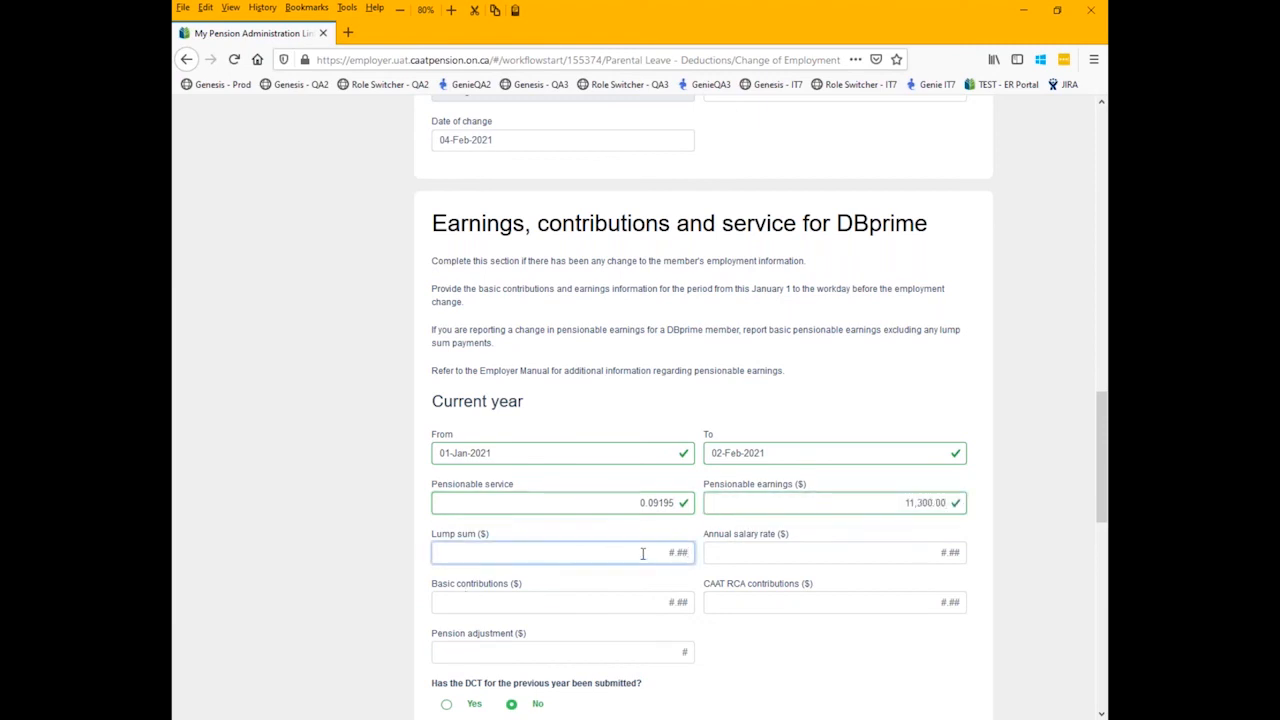
{"action": "left_click", "coordinate": [805, 553]}
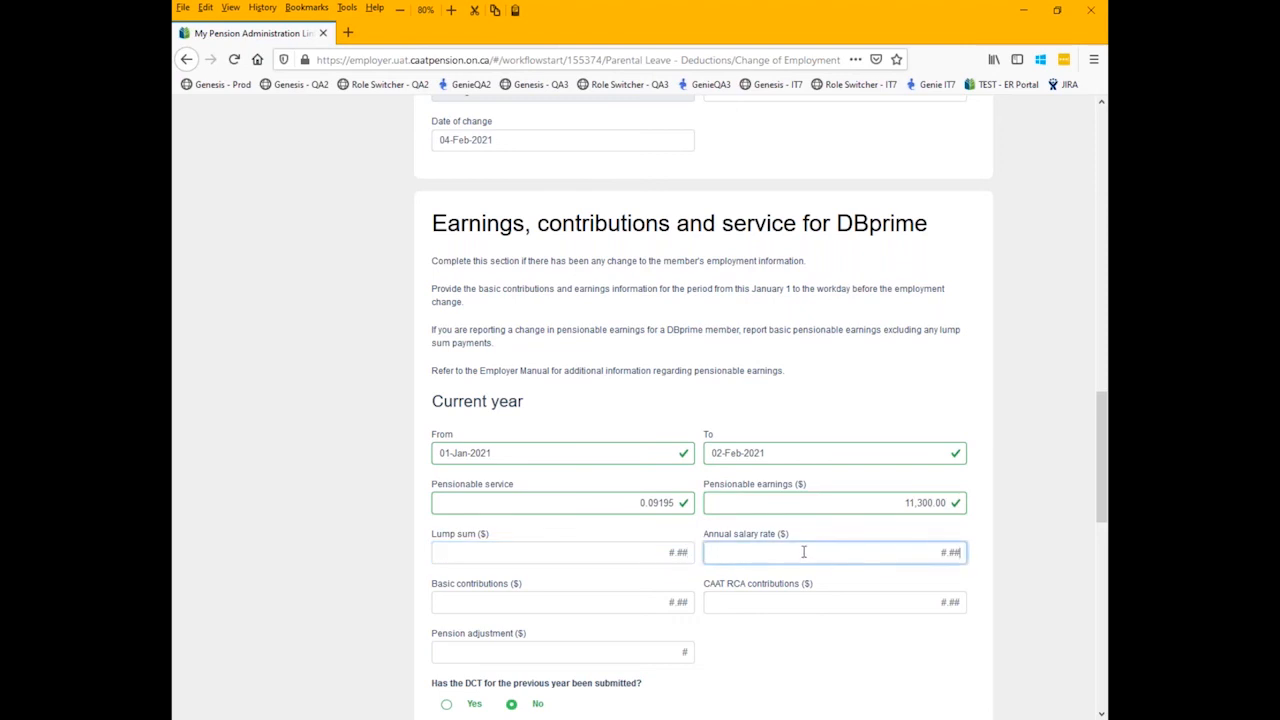
{"action": "type", "text": "140450"}
- Enter 1469.36 as the current-year basic contributions and 1624 as the pension adjustment
{"action": "left_click", "coordinate": [564, 603]}
{"action": "type", "text": "1469.36"}
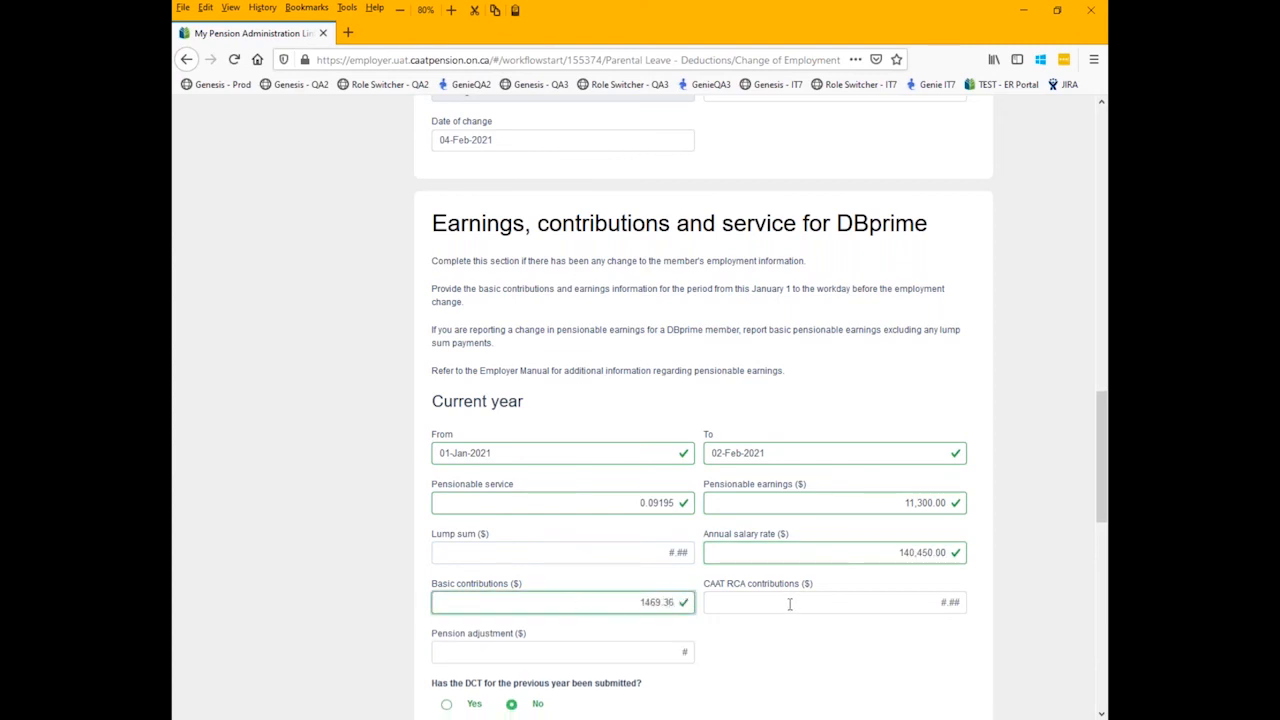
{"action": "scroll", "coordinate": [529, 571], "scroll_direction": "down", "scroll_amount": 2}
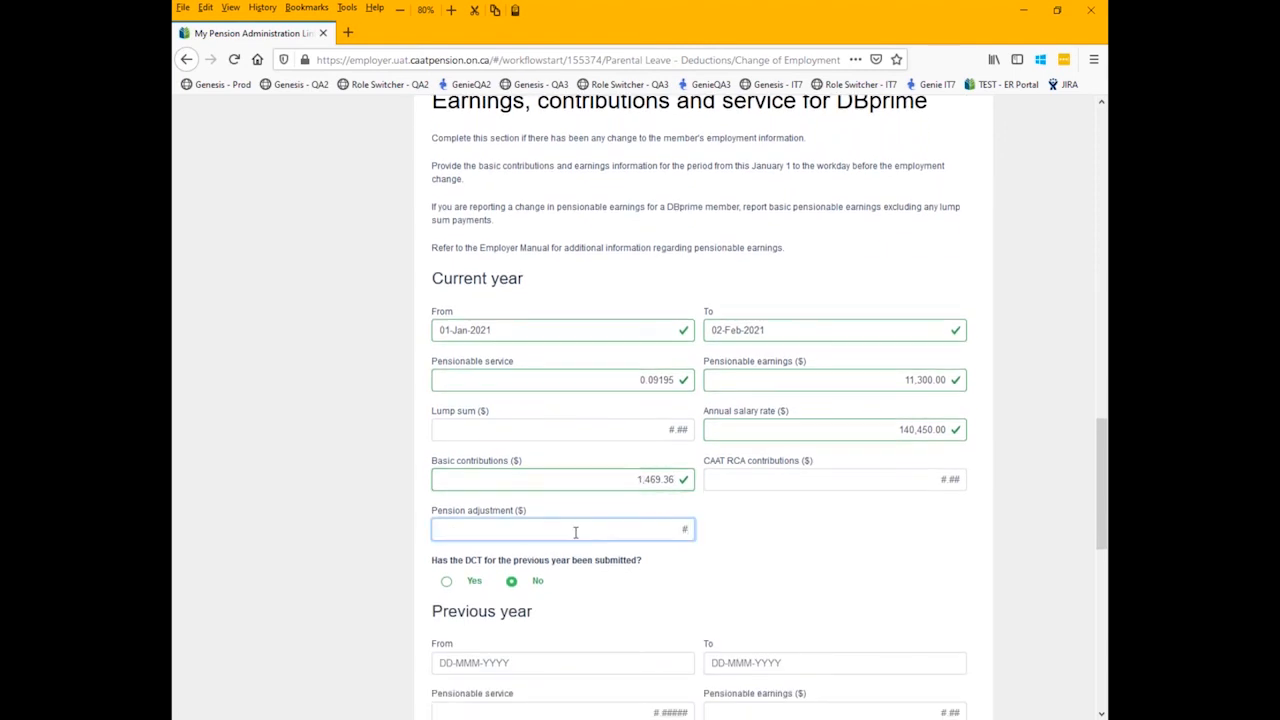
{"action": "type", "text": "1624"}
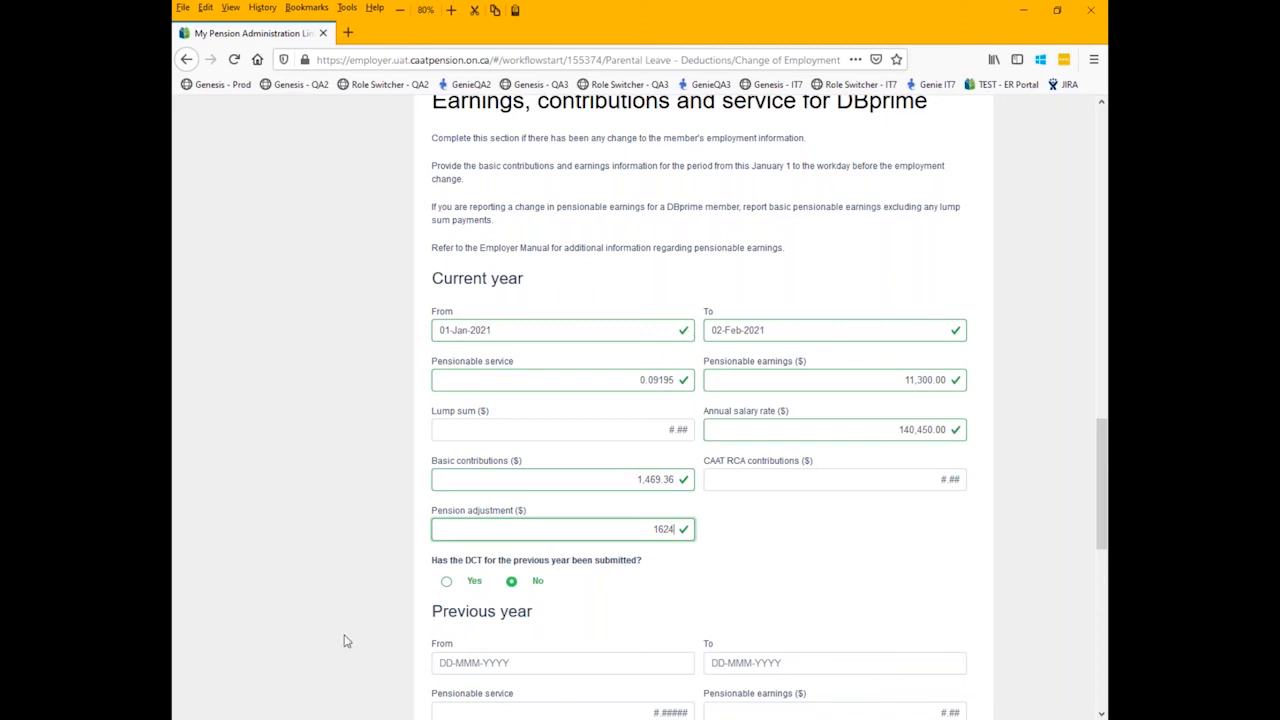
- Mark the previous year's DCT as submitted to compare the form sections, and return the answer to No
{"action": "left_click", "coordinate": [446, 585]}
{"action": "scroll", "coordinate": [565, 470], "scroll_direction": "down", "scroll_amount": 5}
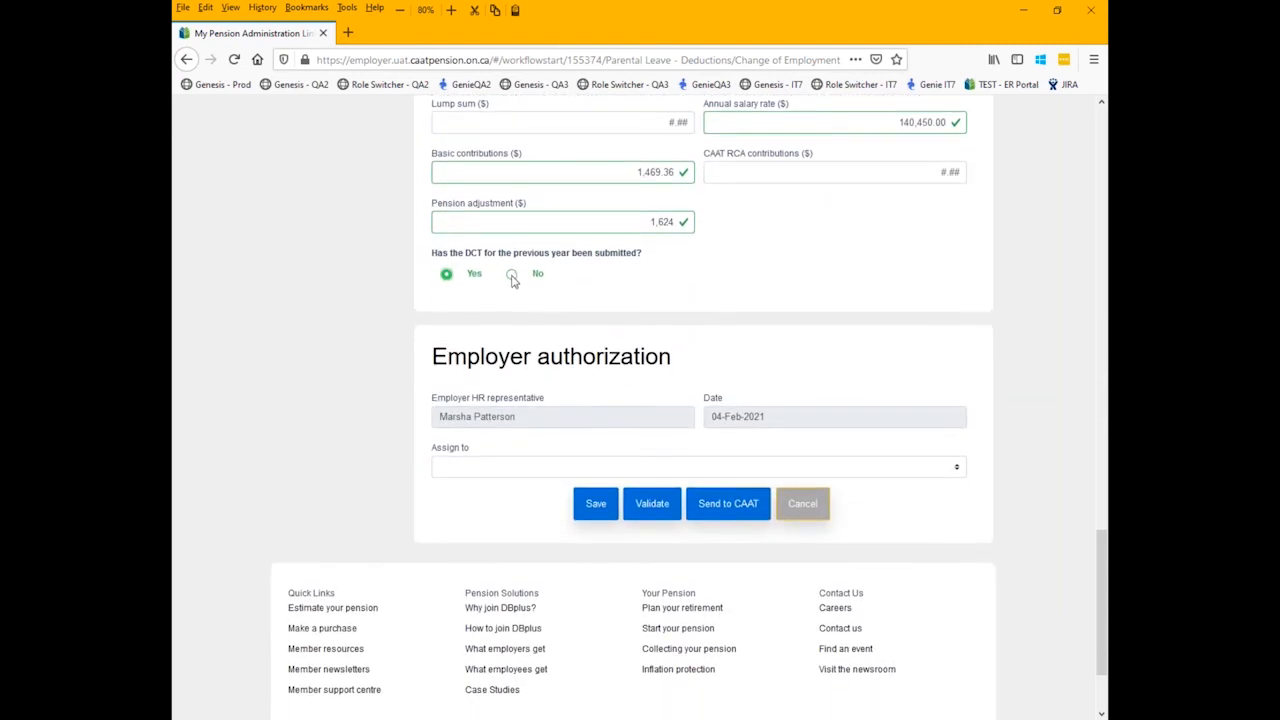
{"action": "left_click", "coordinate": [511, 275]}
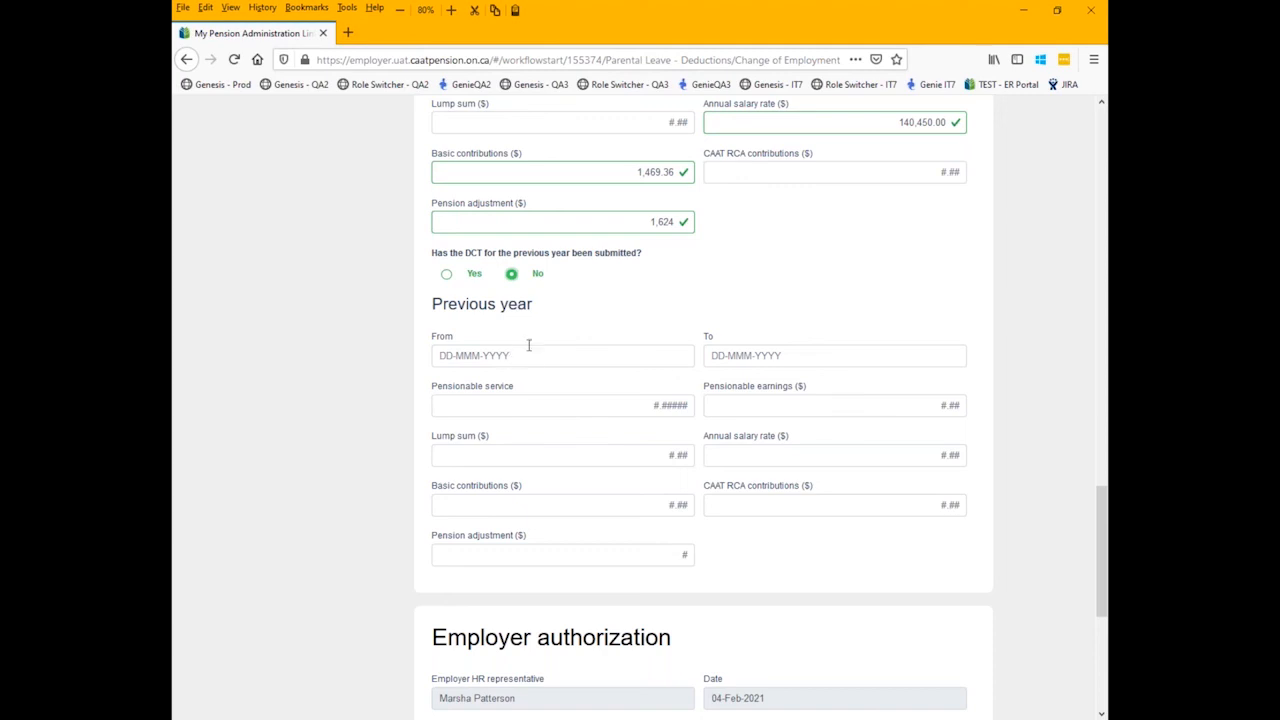
- Set the previous-year DBprime earnings period from 16-Jun-2020 to 31-Dec-2020
{"action": "left_click", "coordinate": [531, 355]}
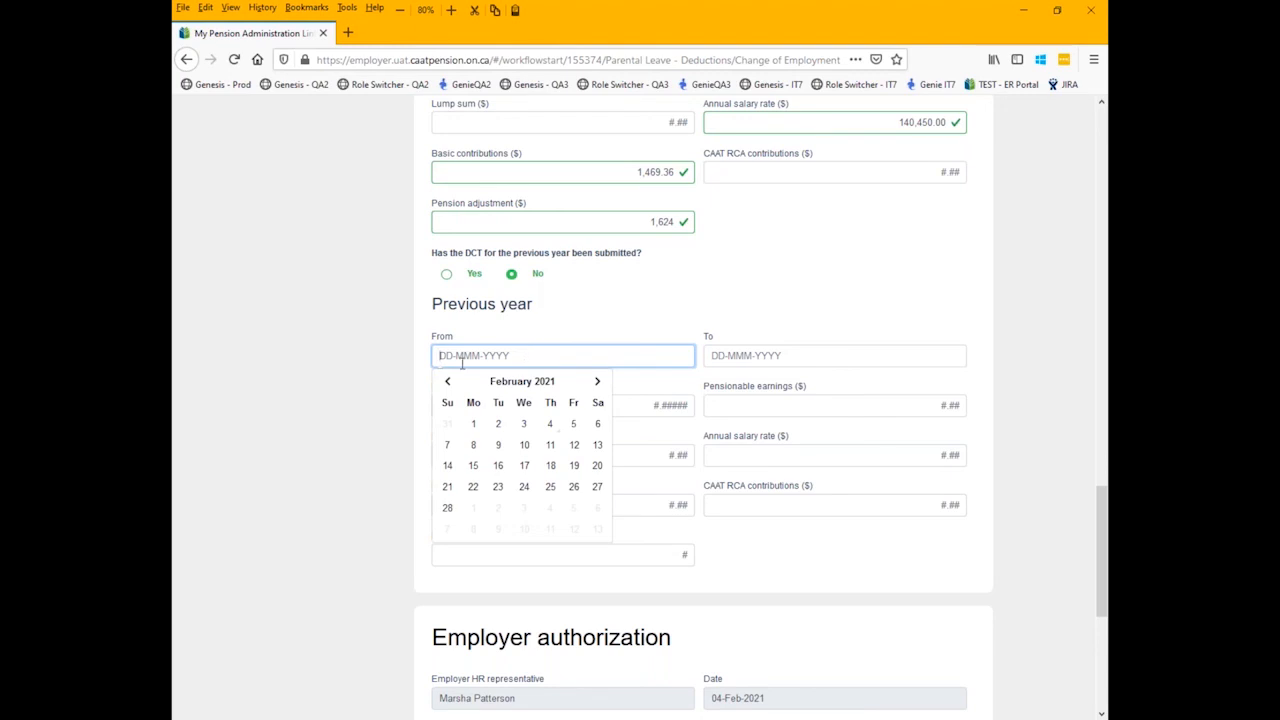
{"action": "type", "text": "15-"}
{"action": "type", "text": "Jun-2020"}
{"action": "key", "text": "Tab"}
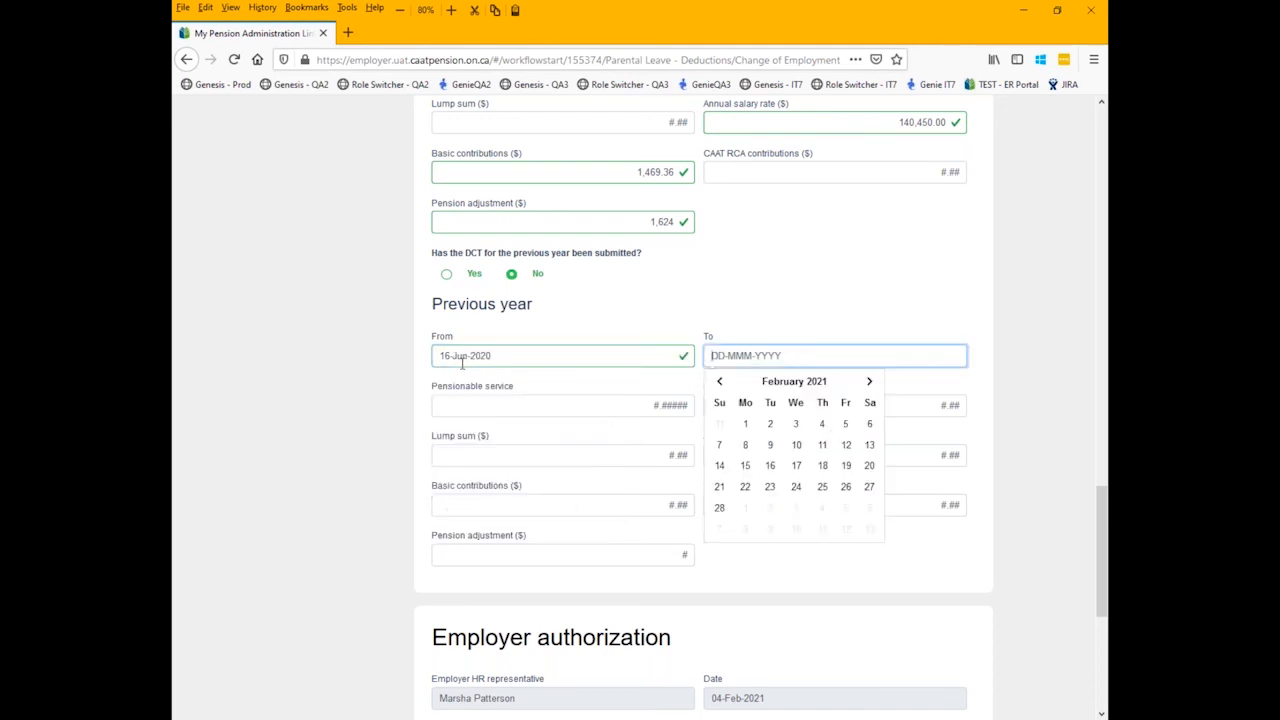
{"action": "left_click", "coordinate": [719, 381]}
{"action": "left_click", "coordinate": [719, 381]}
{"action": "left_click", "coordinate": [822, 510]}
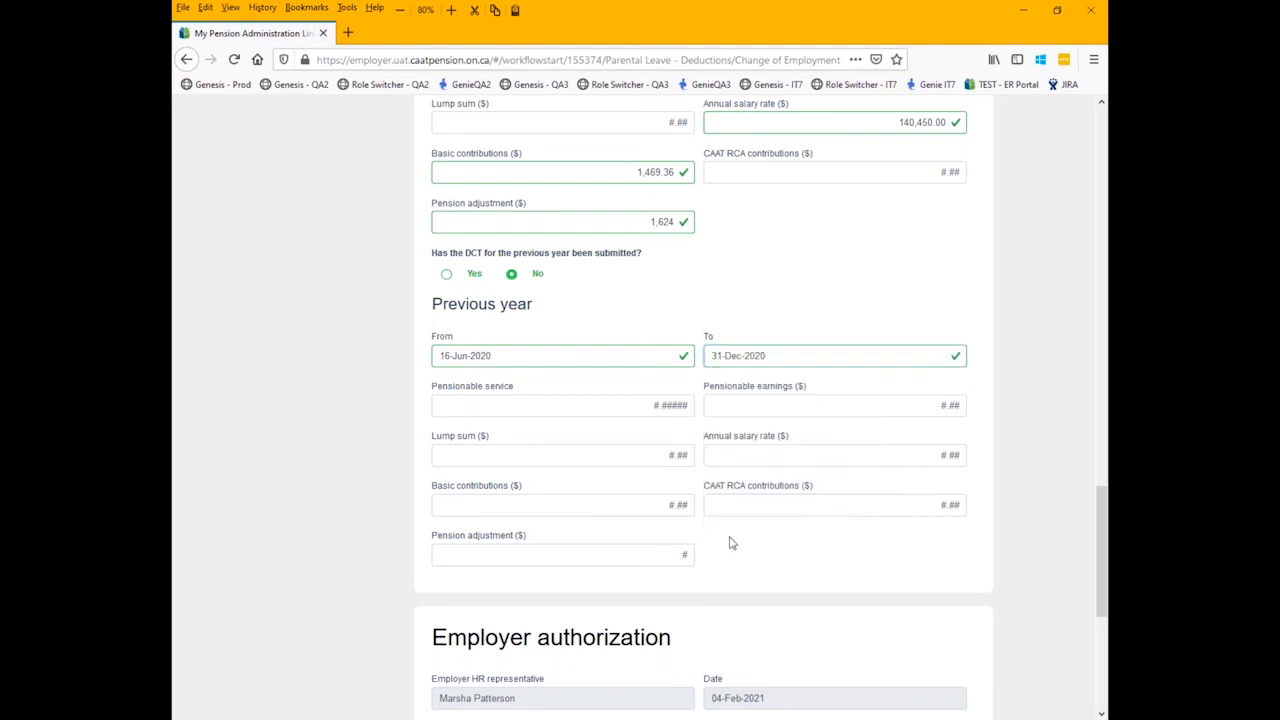
- Enter 0.54580 as the previous-year pensionable service and 76412 as the pensionable earnings
{"action": "left_click", "coordinate": [537, 405]}
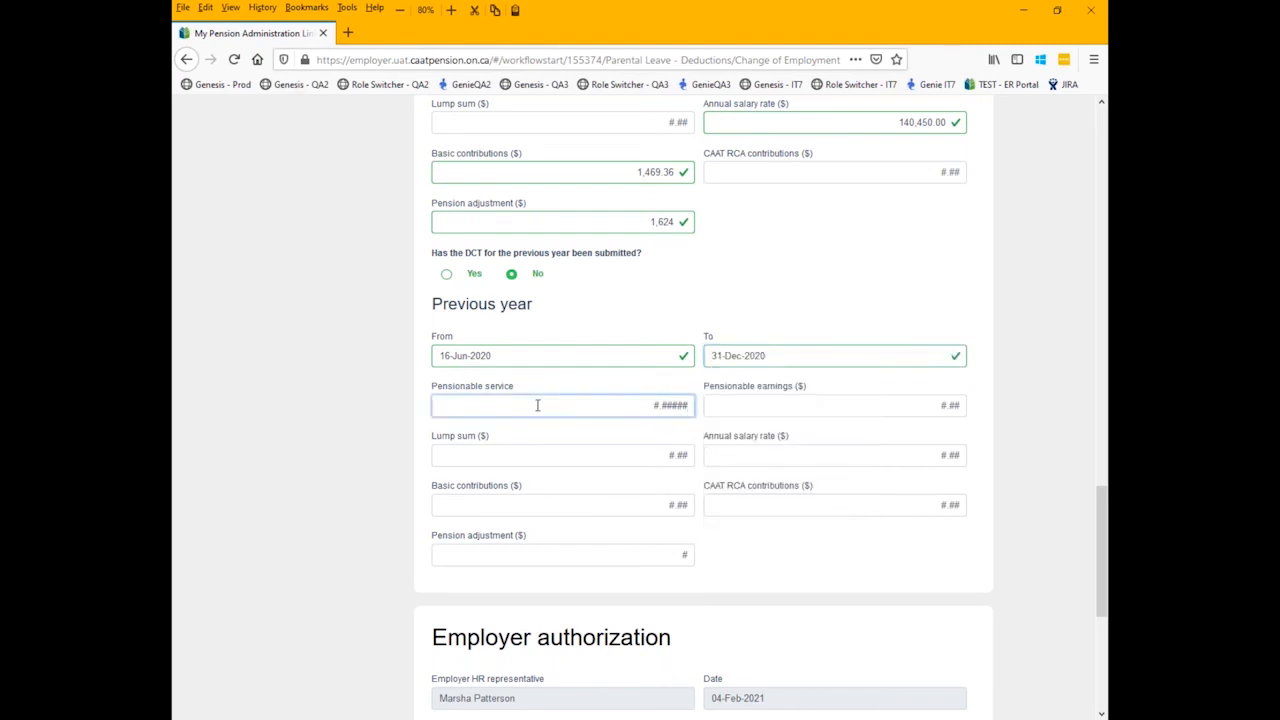
{"action": "type", "text": "0."}
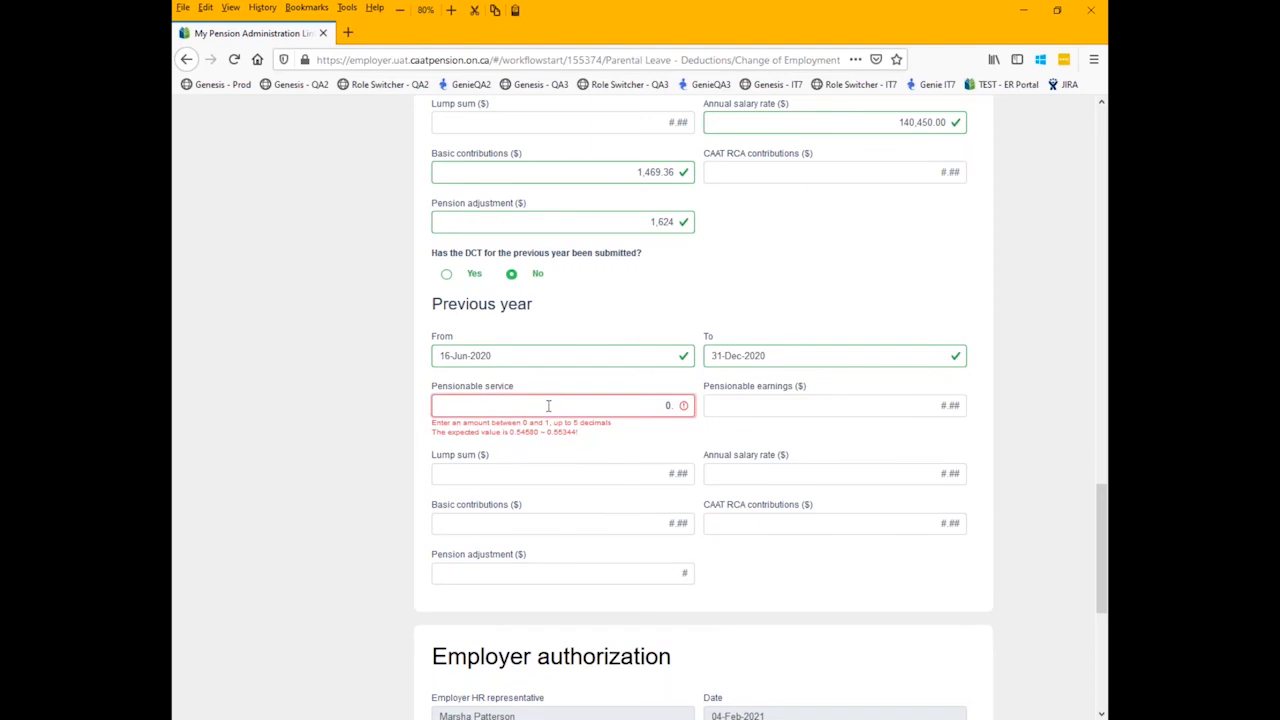
{"action": "type", "text": "54580"}
{"action": "left_click", "coordinate": [769, 406]}
{"action": "type", "text": "76412"}
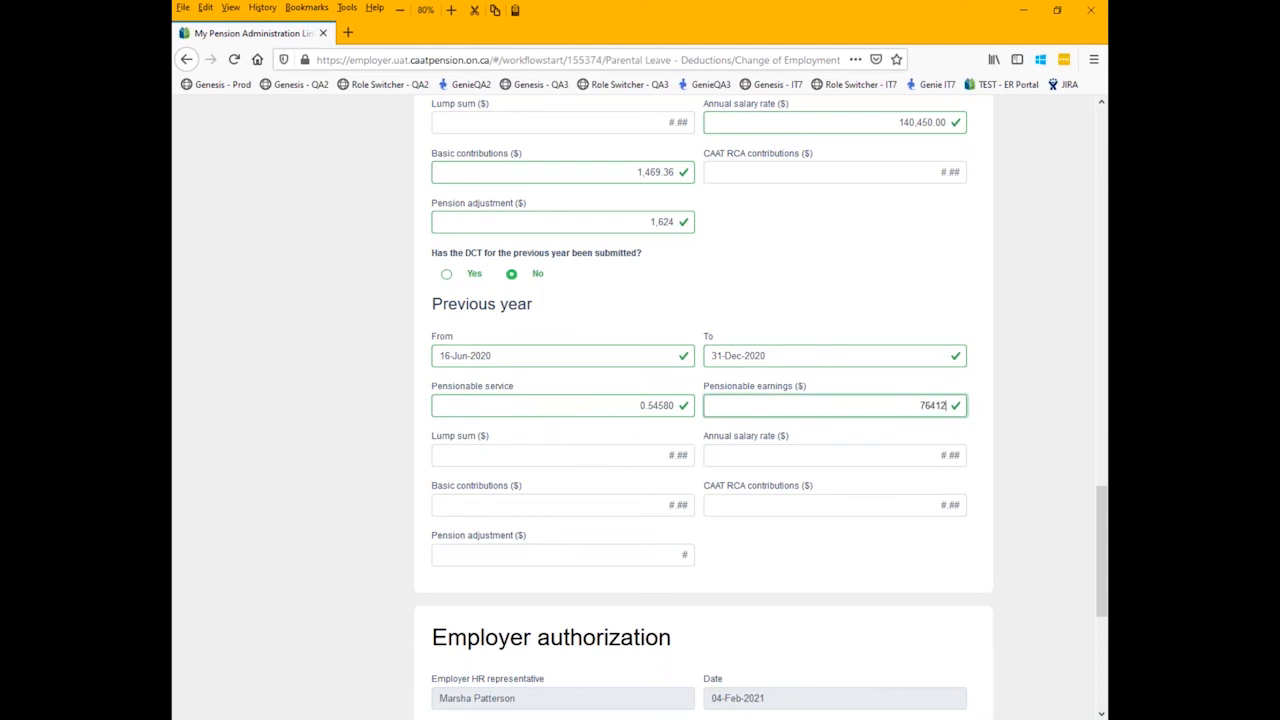
- Enter 140000 as the previous-year annual salary rate
{"action": "left_click", "coordinate": [779, 457]}
{"action": "type", "text": "140,"}
{"action": "type", "text": "0000"}
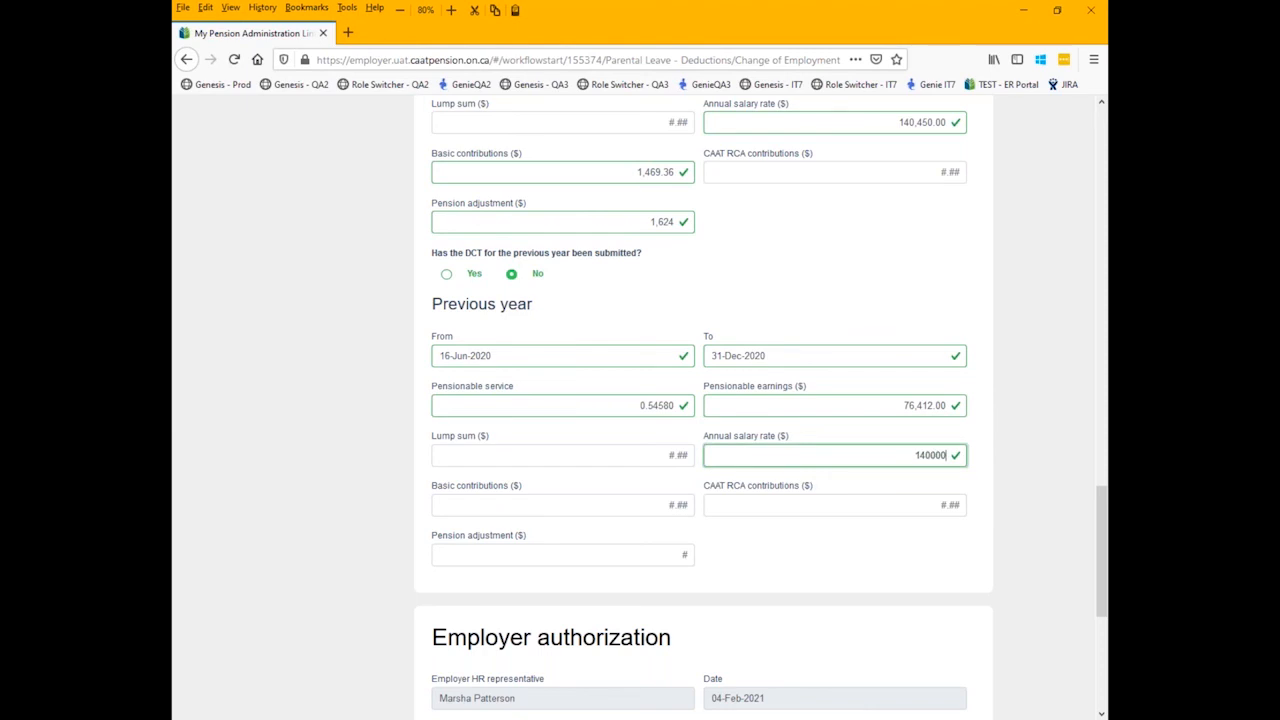
- Enter 10155.60 as the previous-year basic contributions and 11408 as the pension adjustment
{"action": "left_click", "coordinate": [593, 512]}
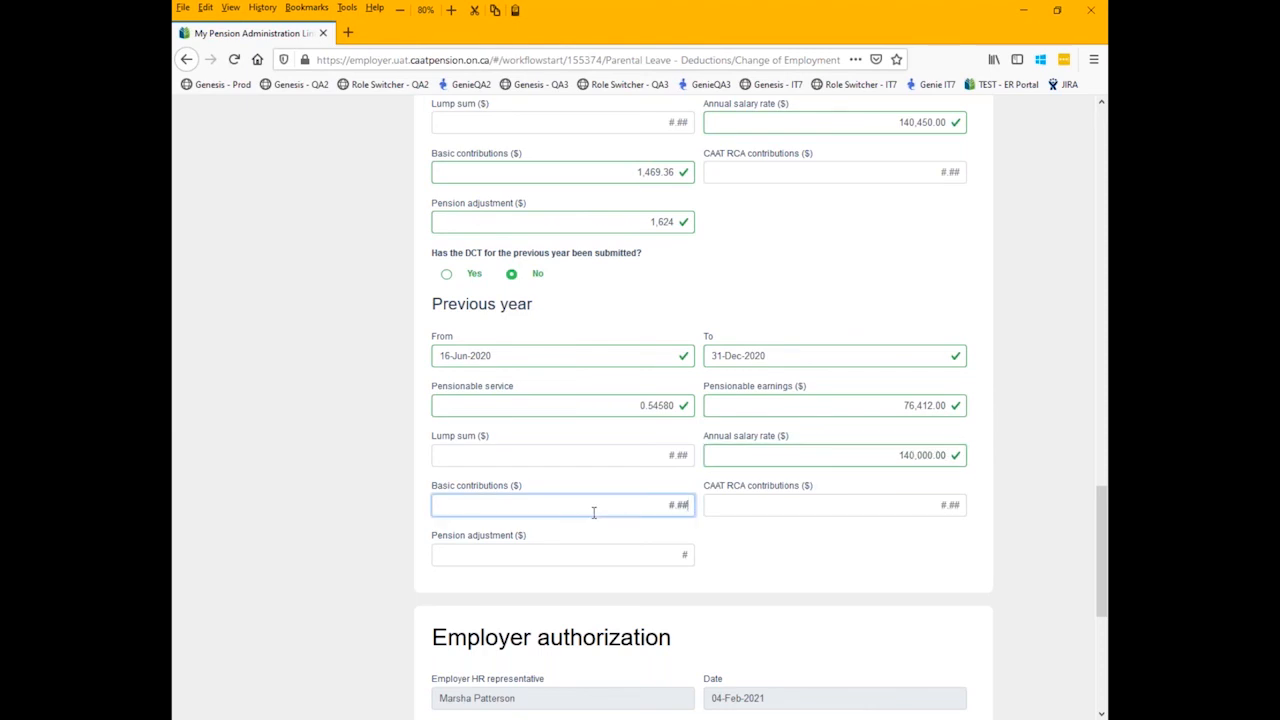
{"action": "type", "text": "10155.60"}
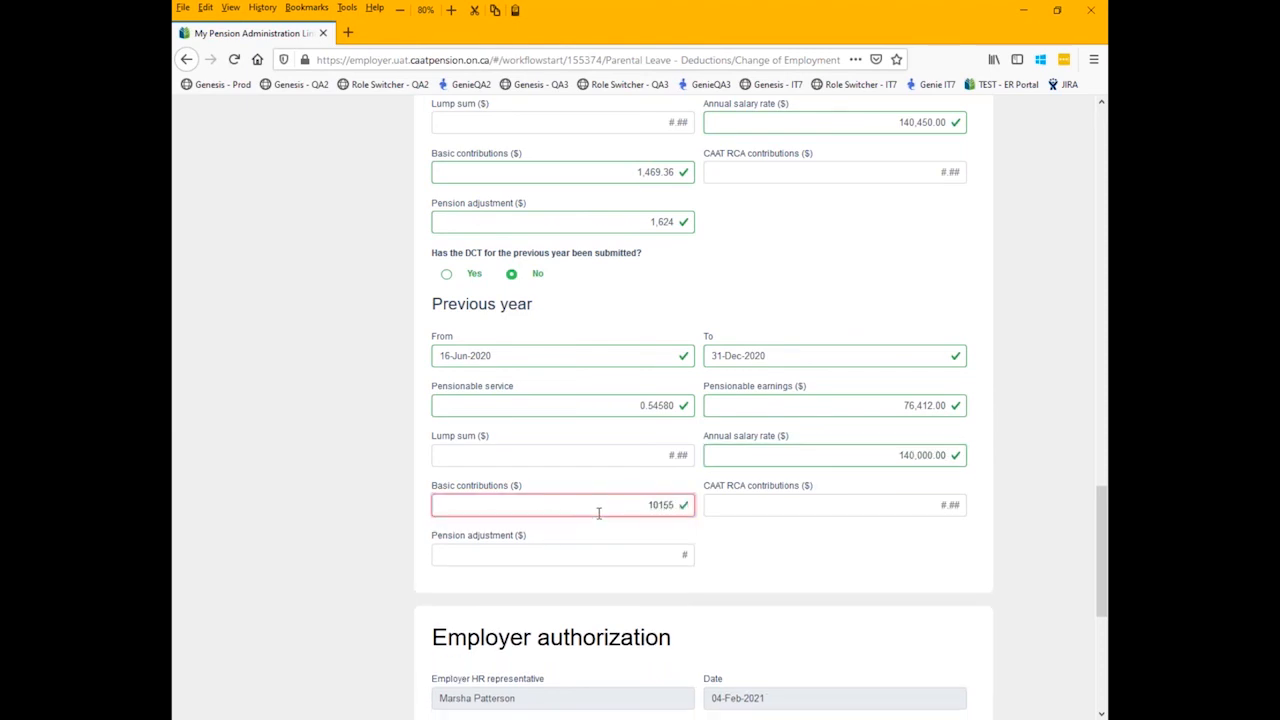
{"action": "left_click", "coordinate": [610, 558]}
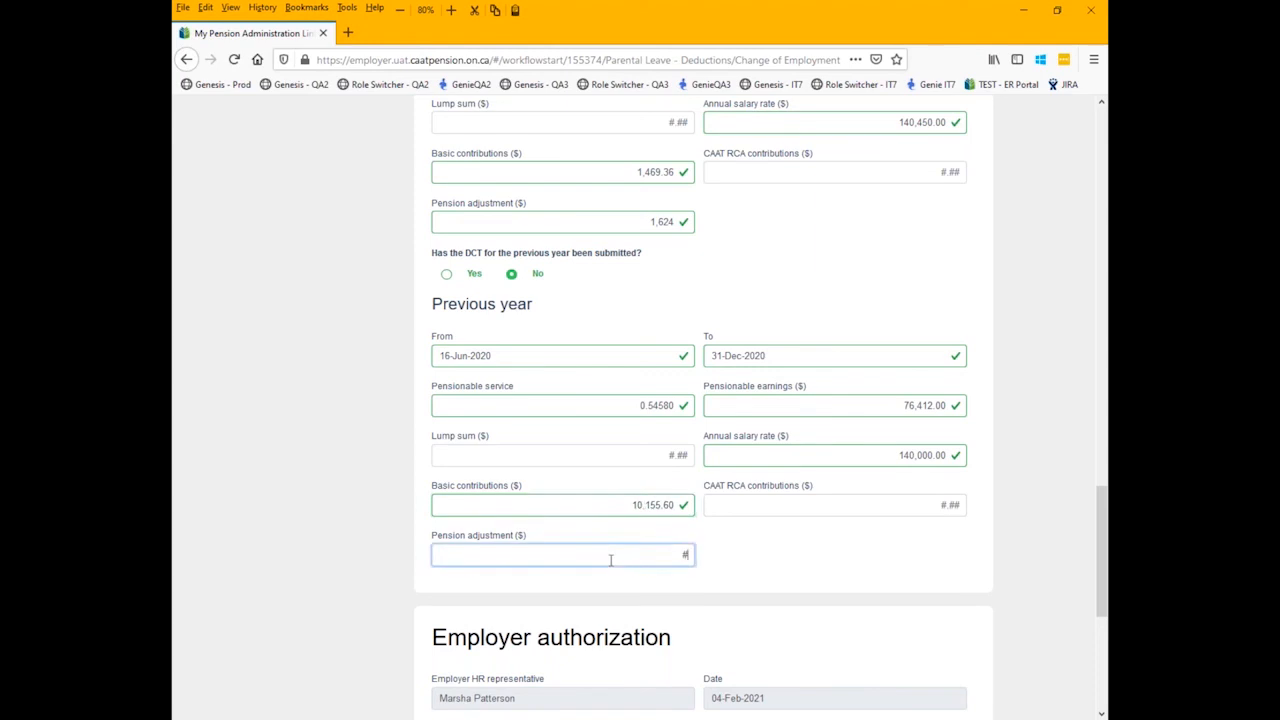
{"action": "type", "text": "11408"}
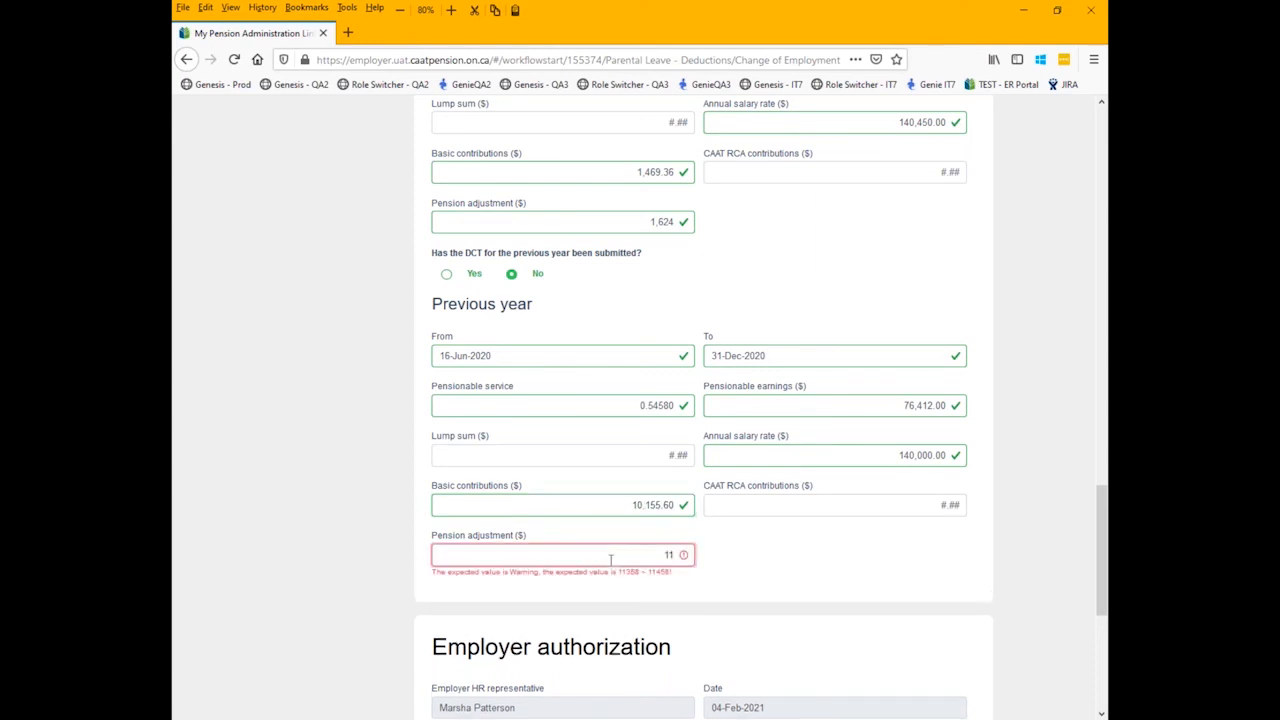
- Assign the completed Change of Employment form to the employer's UAT test user and save it
{"action": "scroll", "coordinate": [592, 556], "scroll_direction": "down", "scroll_amount": 1}
{"action": "scroll", "coordinate": [323, 571], "scroll_direction": "down", "scroll_amount": 3}
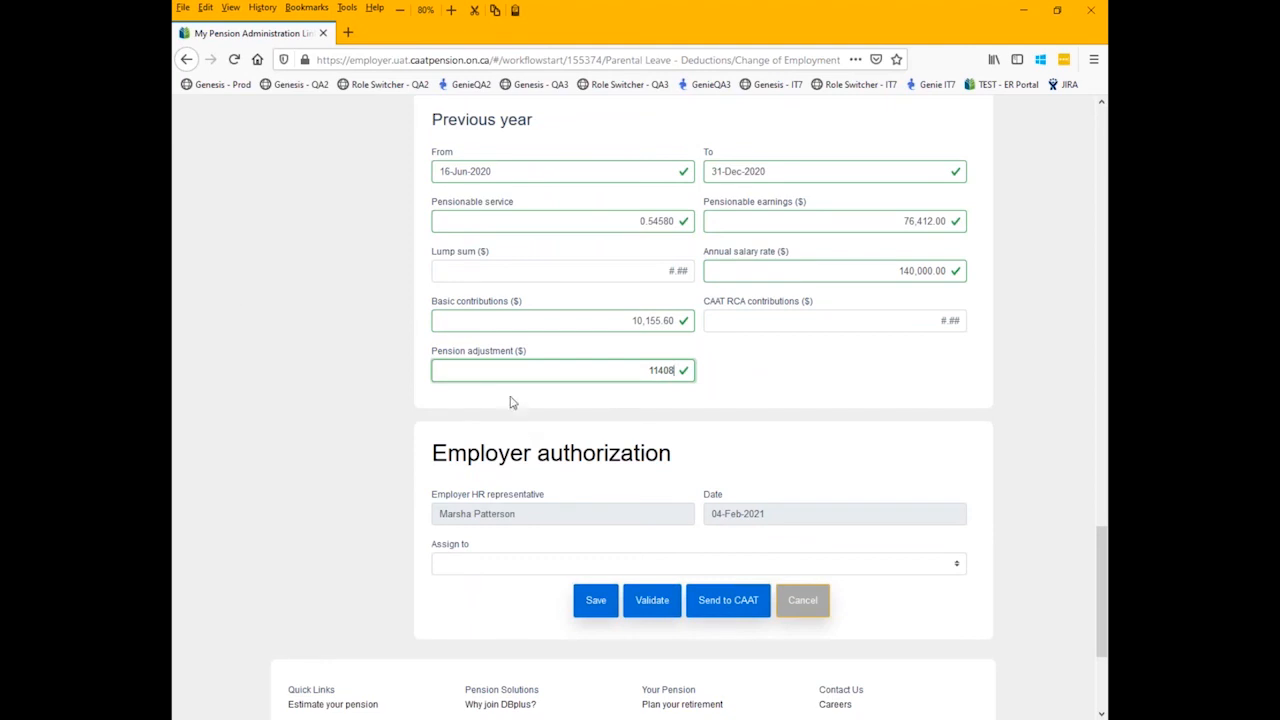
{"action": "scroll", "coordinate": [511, 400], "scroll_direction": "down", "scroll_amount": 2}
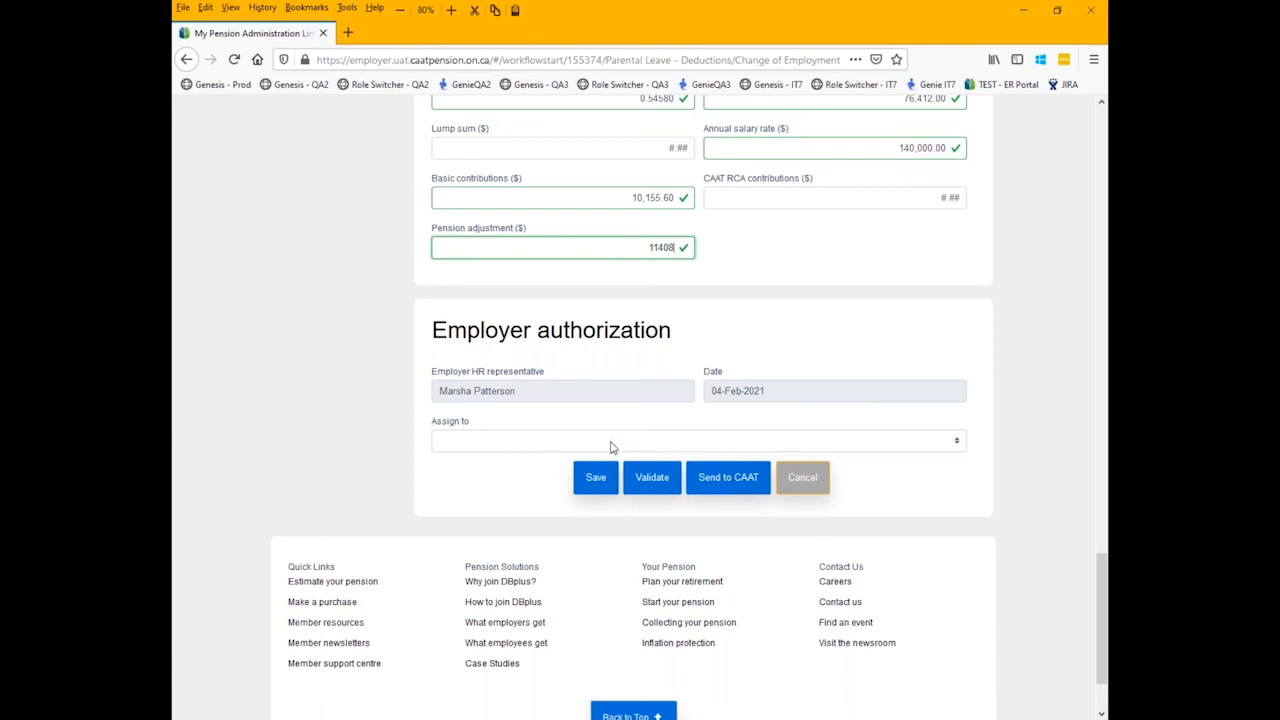
{"action": "left_click", "coordinate": [958, 443]}
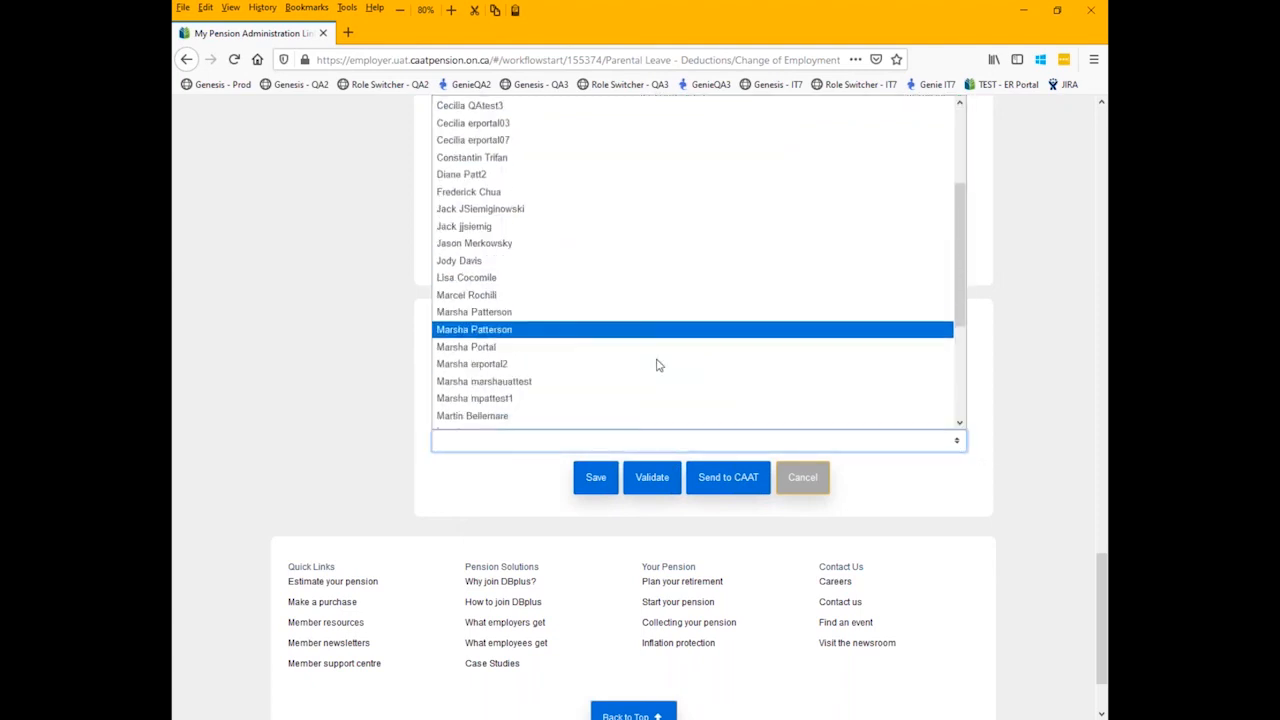
{"action": "left_click", "coordinate": [608, 381]}
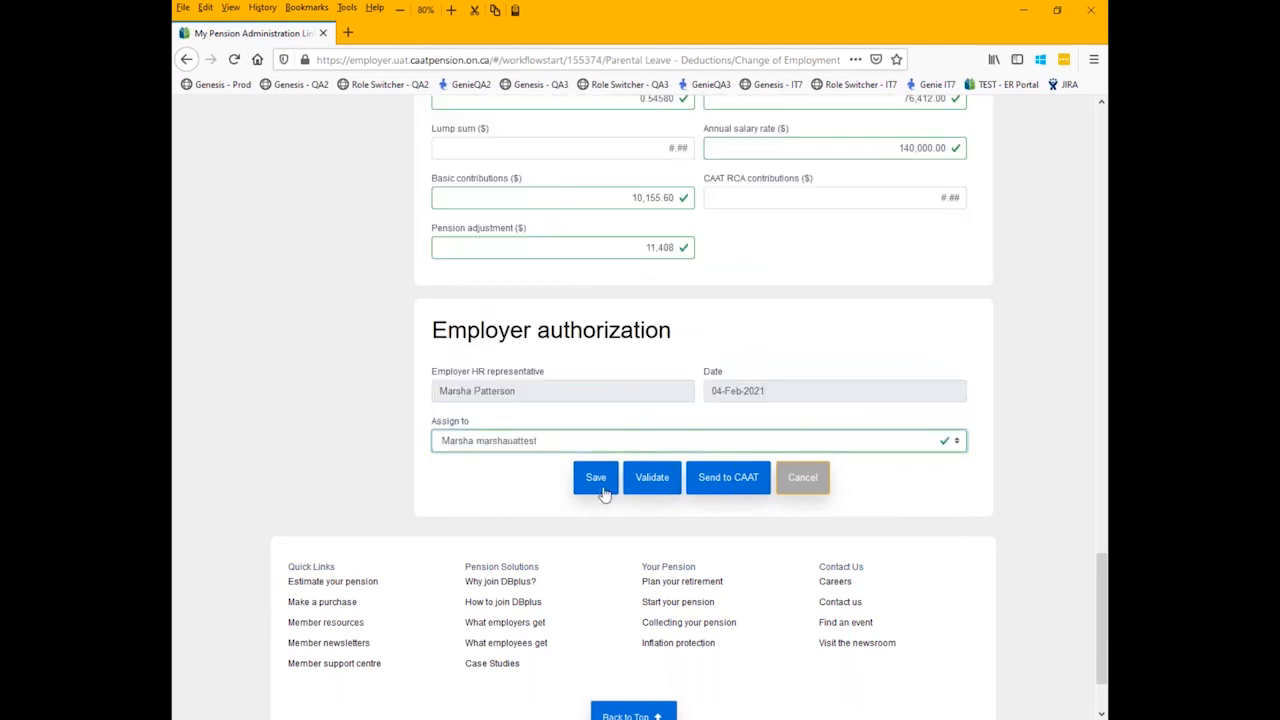
{"action": "left_click", "coordinate": [598, 488]}
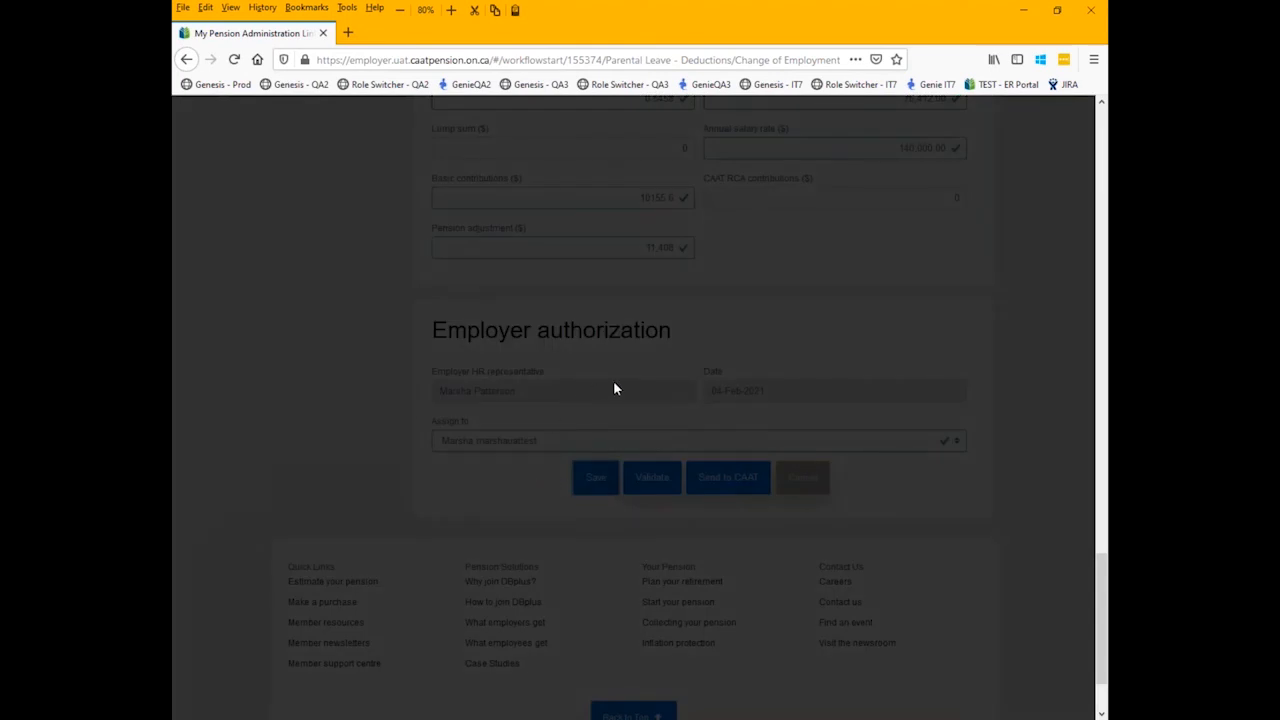
{"action": "scroll", "coordinate": [632, 392], "scroll_direction": "up", "scroll_amount": 5}
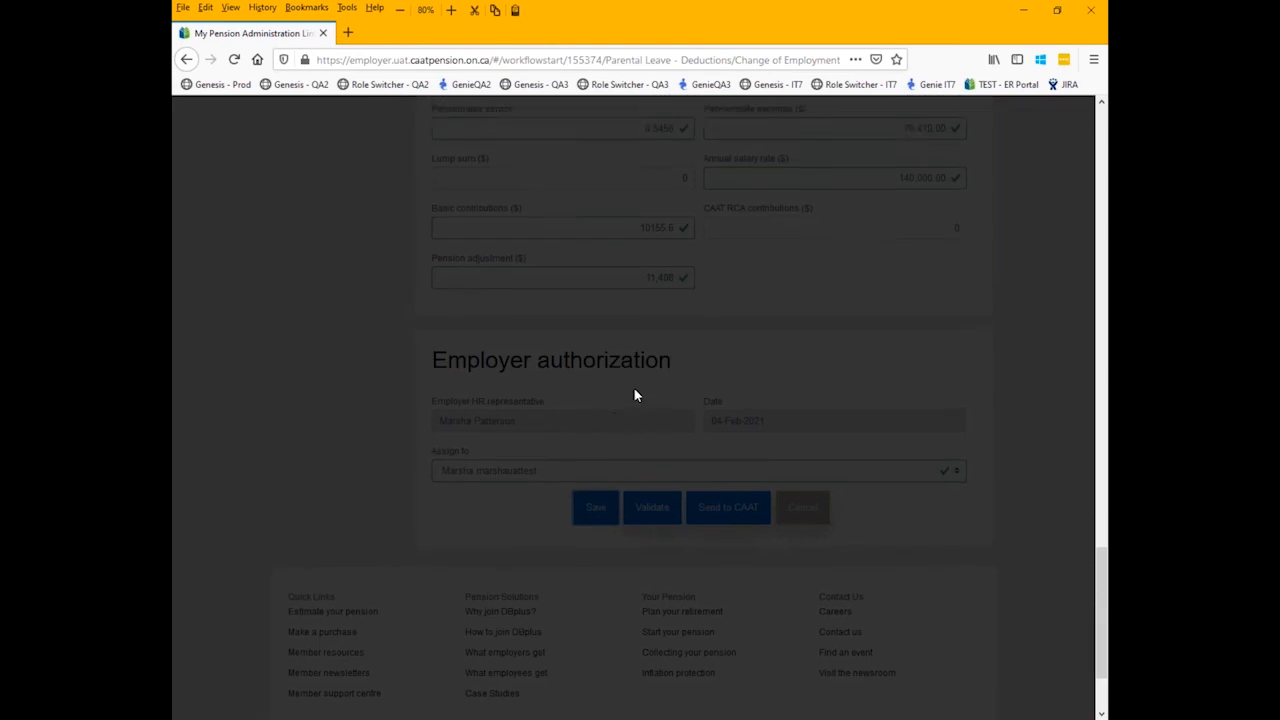
{"action": "scroll", "coordinate": [632, 478], "scroll_direction": "down", "scroll_amount": 1}
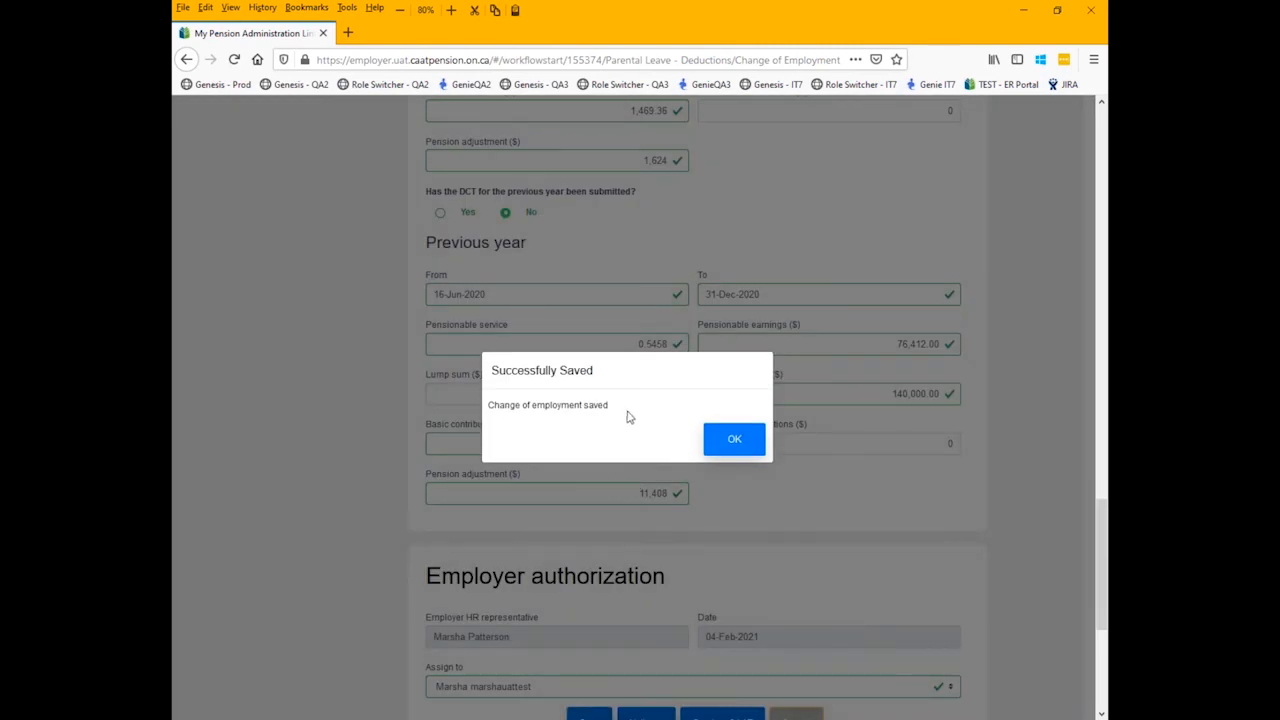
{"action": "left_click", "coordinate": [736, 440]}
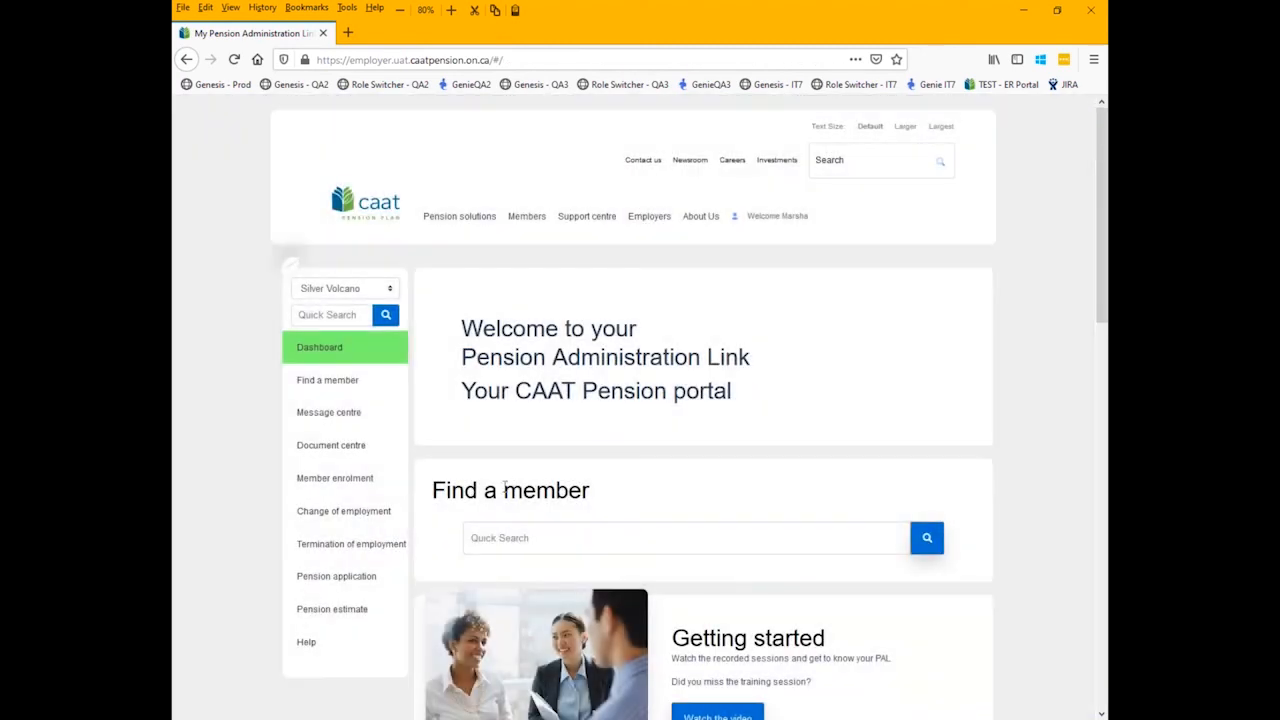
- Check the dashboard's recent activity and transactions in progress, and review the assignment messages in the Message centre
{"action": "scroll", "coordinate": [654, 466], "scroll_direction": "down", "scroll_amount": 5}
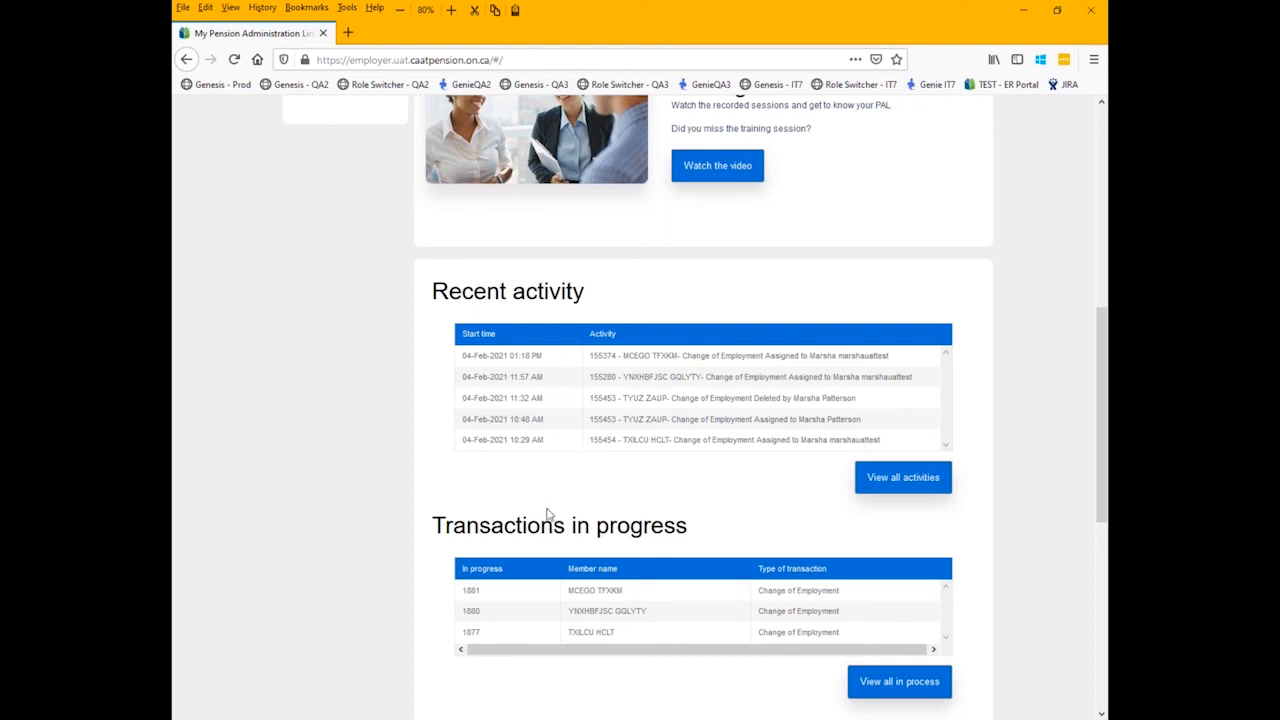
{"action": "scroll", "coordinate": [590, 481], "scroll_direction": "up", "scroll_amount": 5}
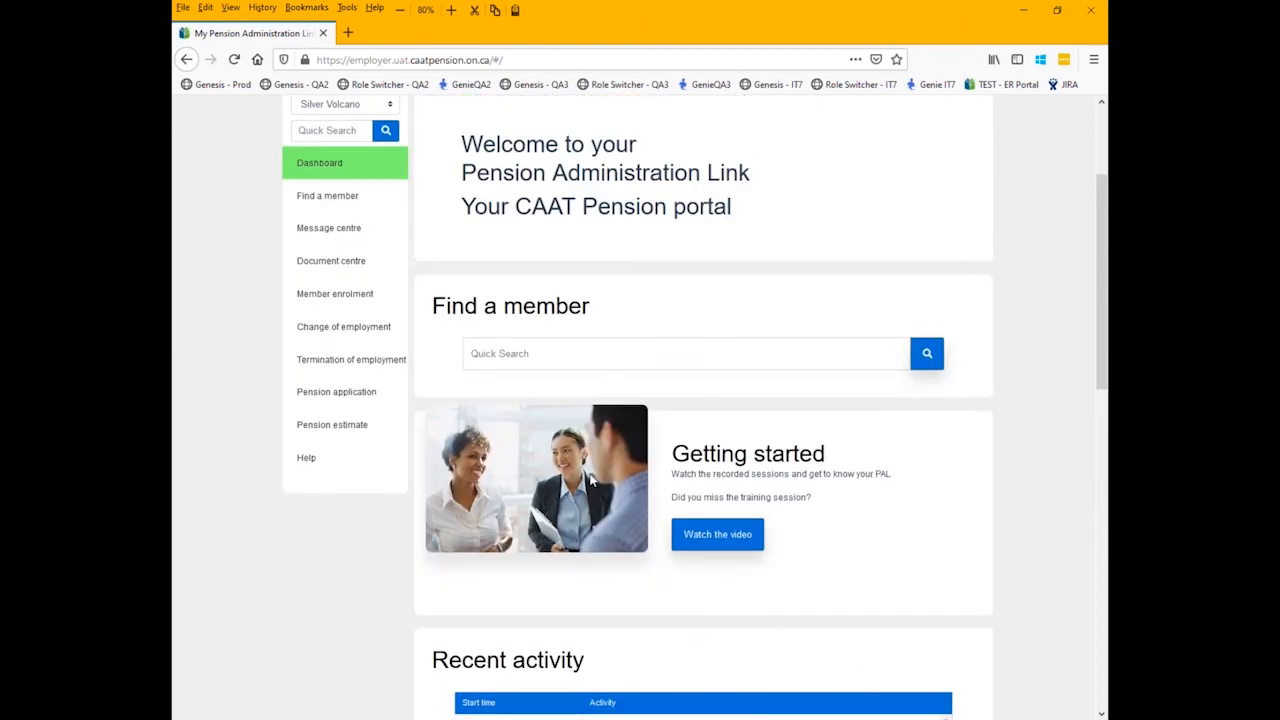
{"action": "left_click", "coordinate": [348, 231]}
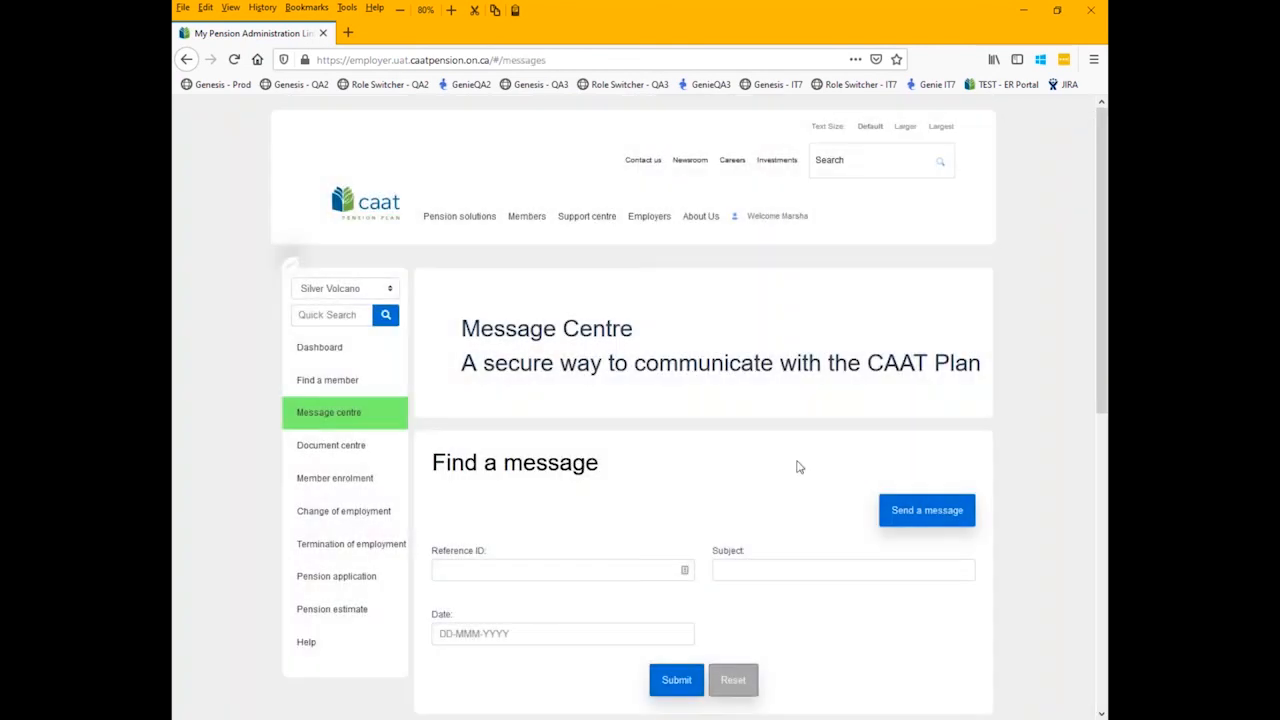
{"action": "scroll", "coordinate": [600, 457], "scroll_direction": "down", "scroll_amount": 3}
{"action": "scroll", "coordinate": [565, 446], "scroll_direction": "down", "scroll_amount": 2}
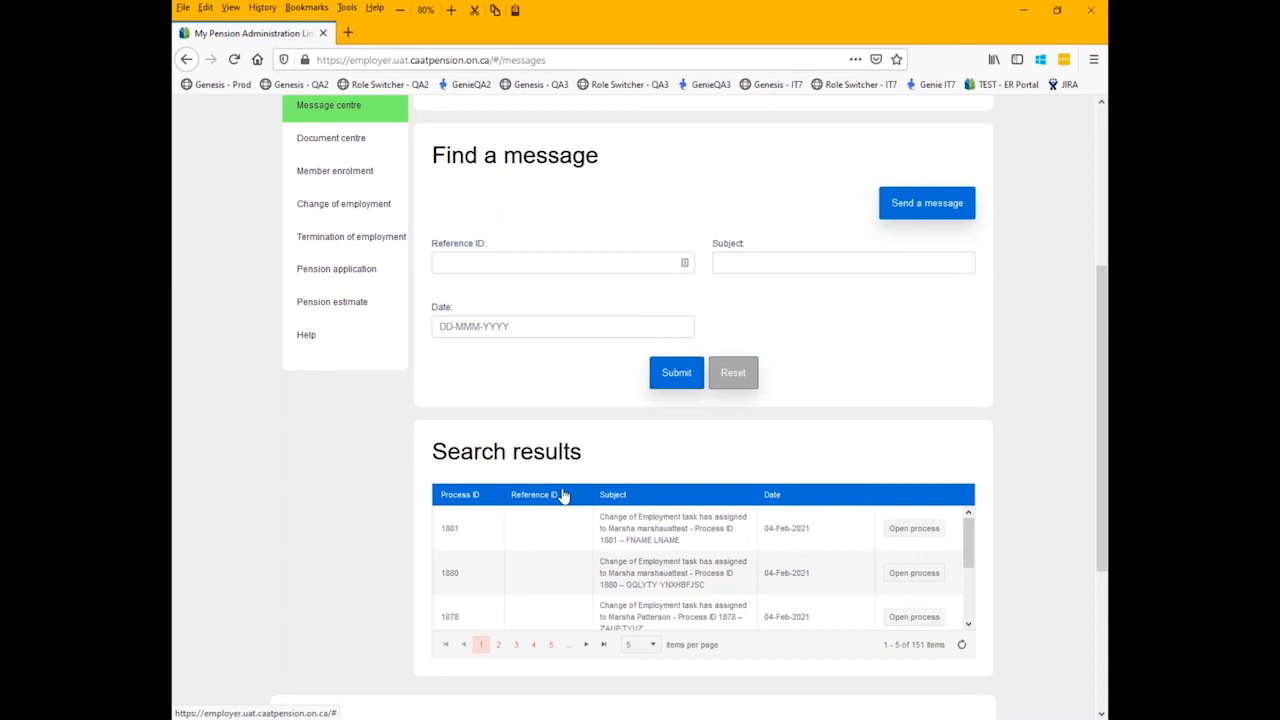
{"action": "scroll", "coordinate": [572, 358], "scroll_direction": "up", "scroll_amount": 5}
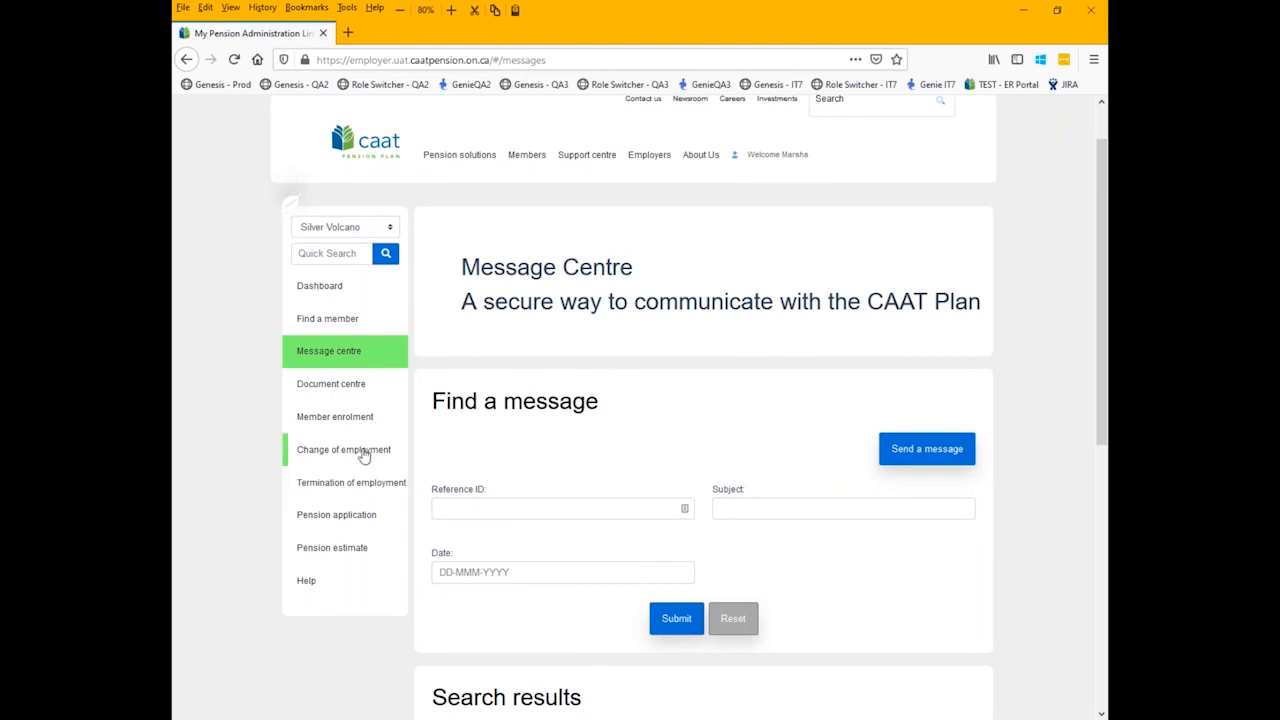
- Return to the dashboard and open the second Change of Employment transaction in progress
{"action": "left_click", "coordinate": [336, 287]}
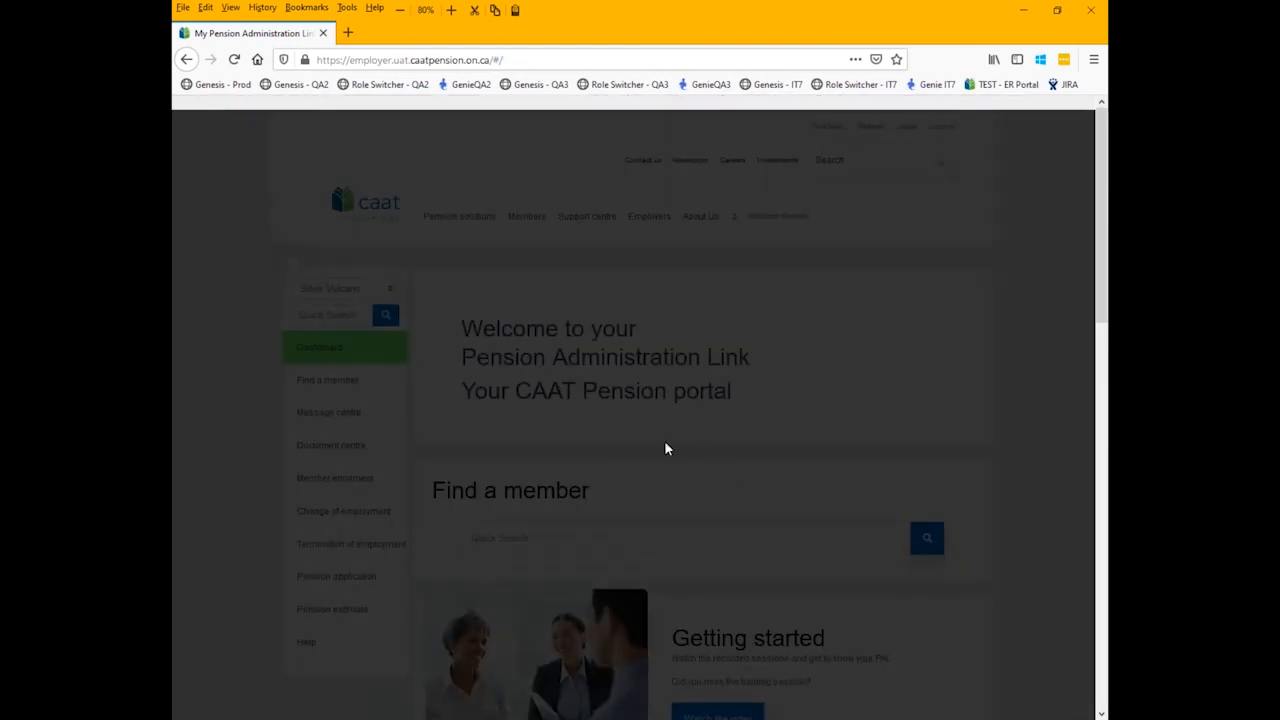
{"action": "scroll", "coordinate": [594, 450], "scroll_direction": "down", "scroll_amount": 5}
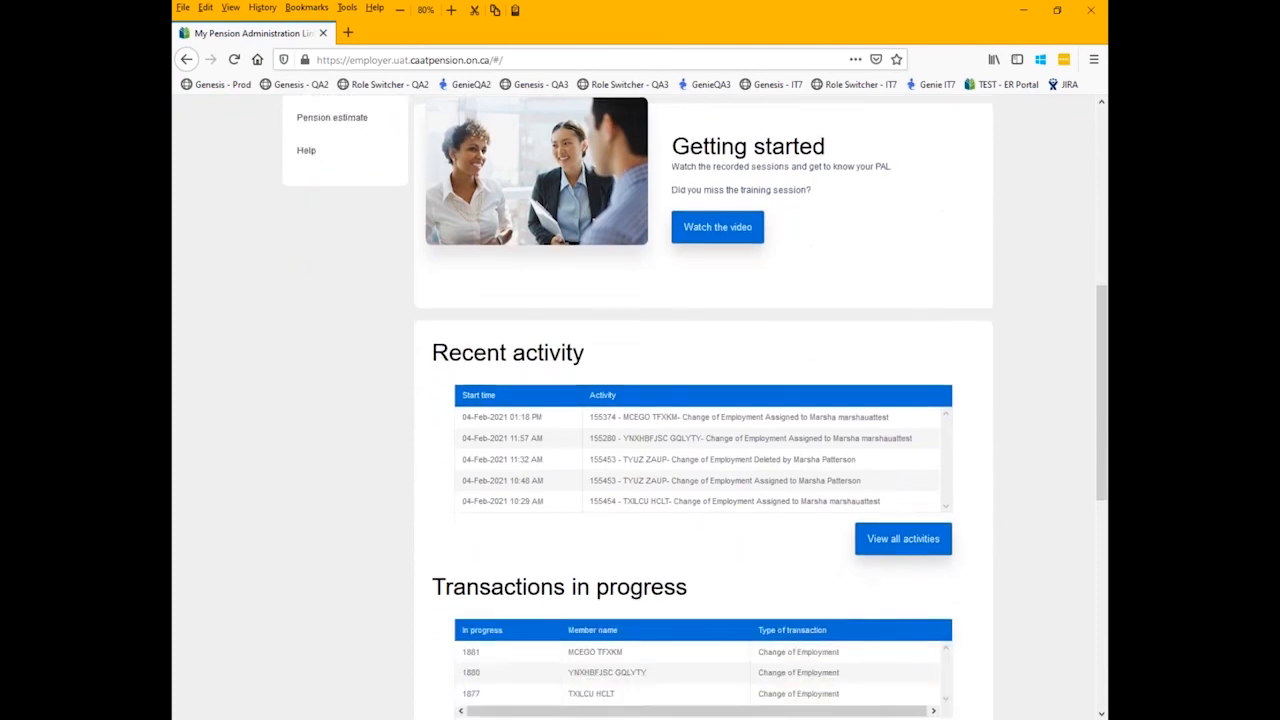
{"action": "scroll", "coordinate": [598, 455], "scroll_direction": "down", "scroll_amount": 2}
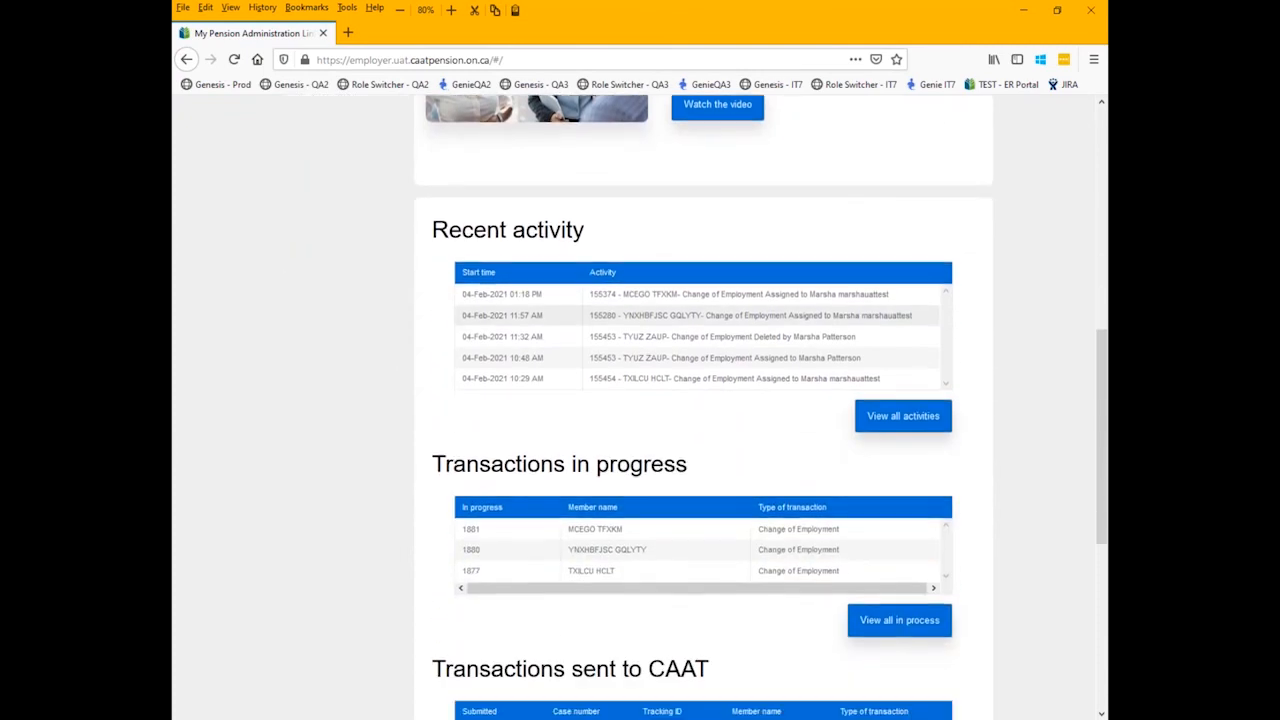
{"action": "left_click", "coordinate": [624, 559]}
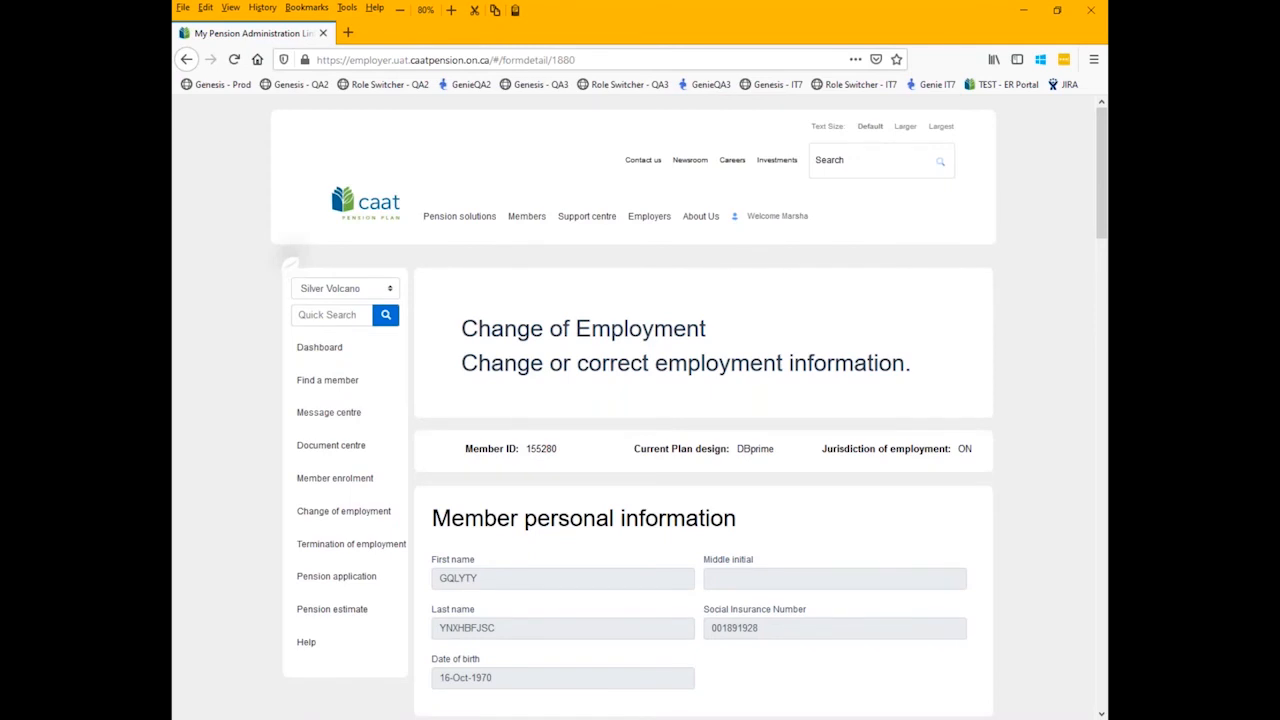
- Validate the reopened Change of Employment form and acknowledge the warnings
{"action": "scroll", "coordinate": [580, 460], "scroll_direction": "down", "scroll_amount": 5}
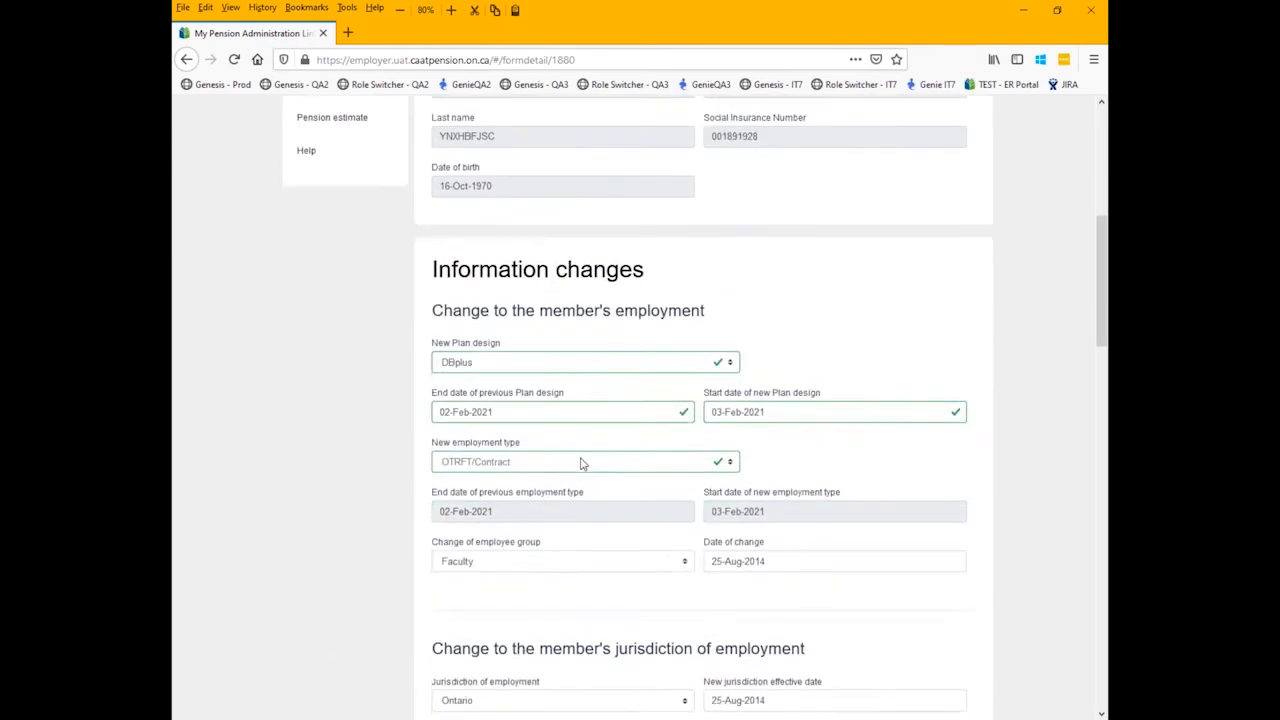
{"action": "scroll", "coordinate": [582, 463], "scroll_direction": "down", "scroll_amount": 8}
{"action": "scroll", "coordinate": [579, 443], "scroll_direction": "down", "scroll_amount": 4}
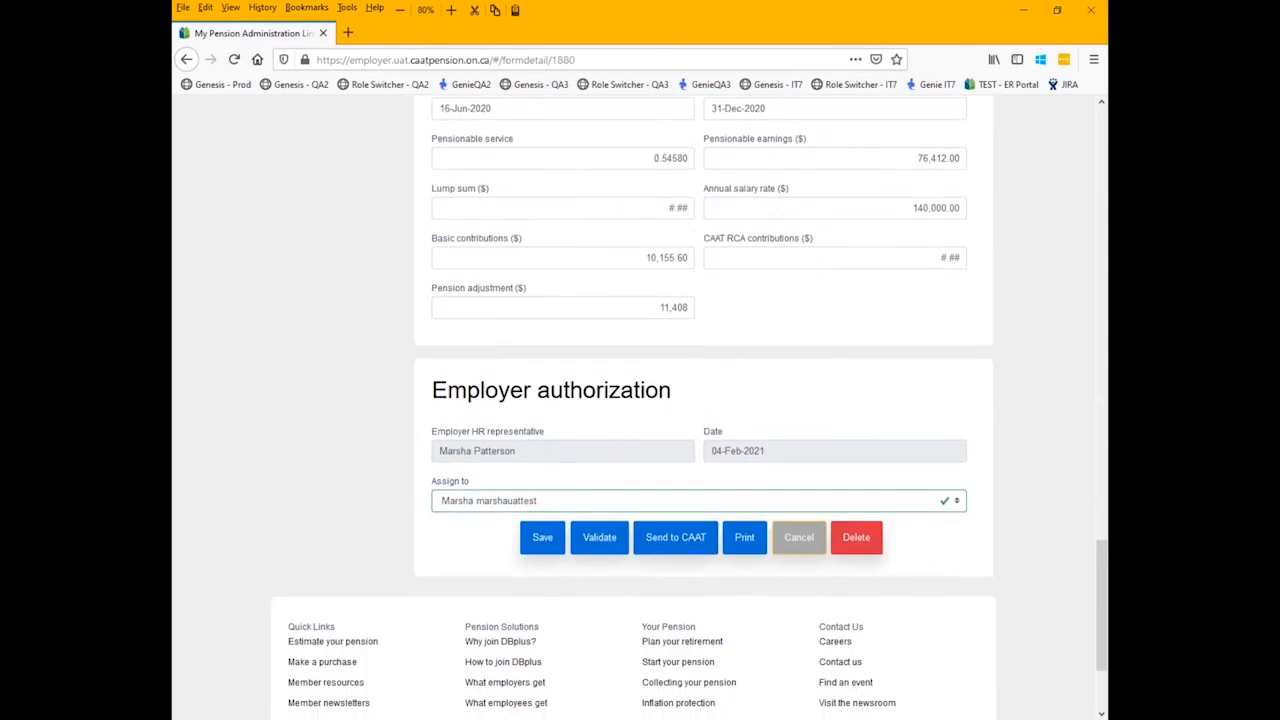
{"action": "scroll", "coordinate": [594, 354], "scroll_direction": "up", "scroll_amount": 1}
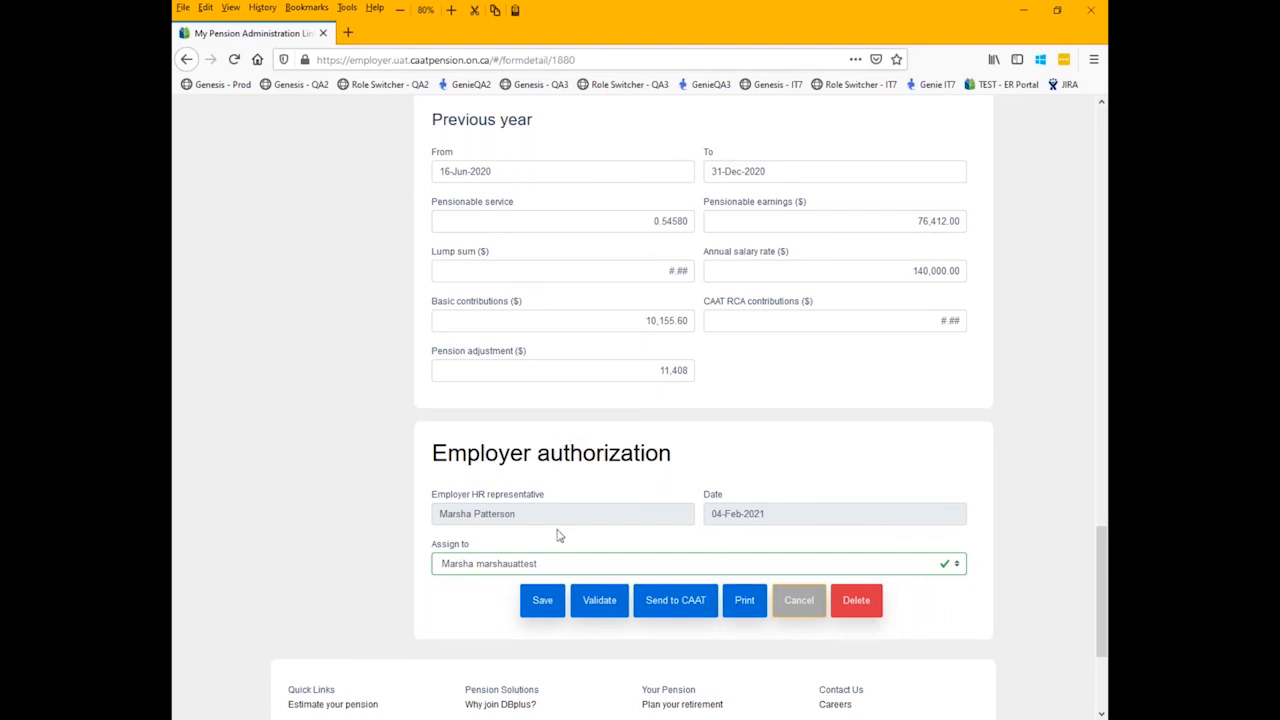
{"action": "left_click", "coordinate": [601, 606]}
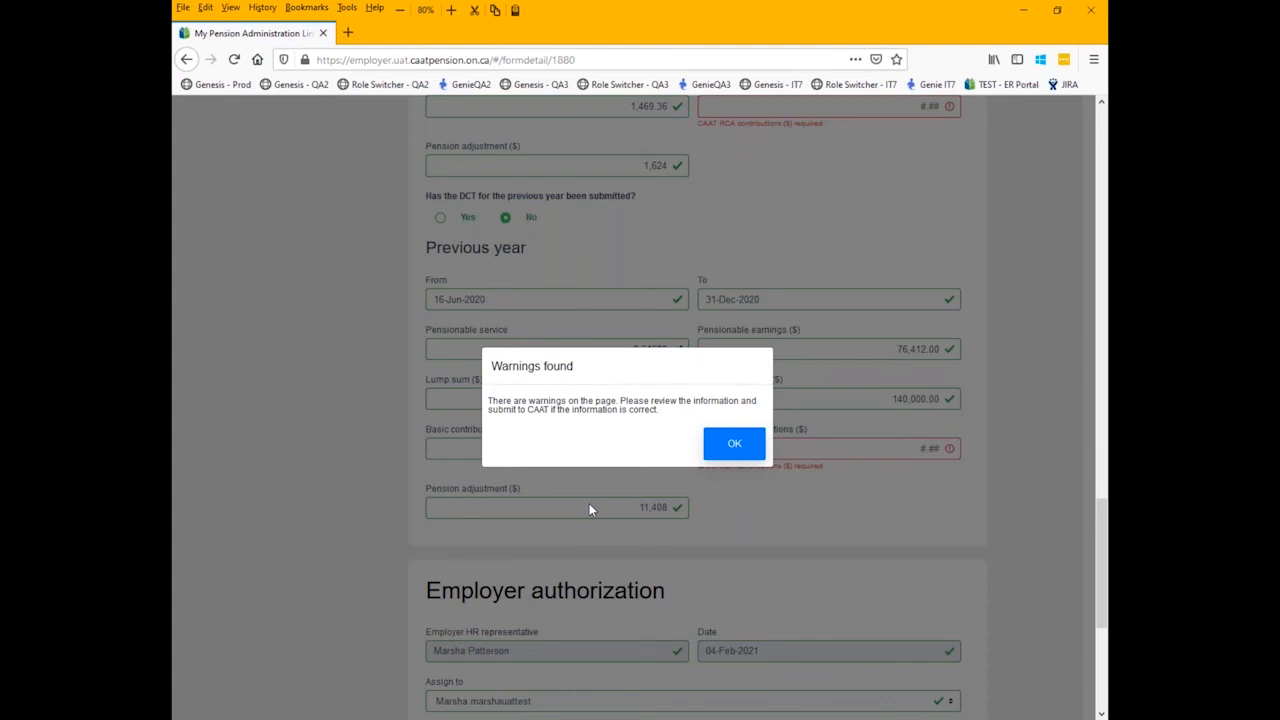
{"action": "left_click", "coordinate": [713, 457]}
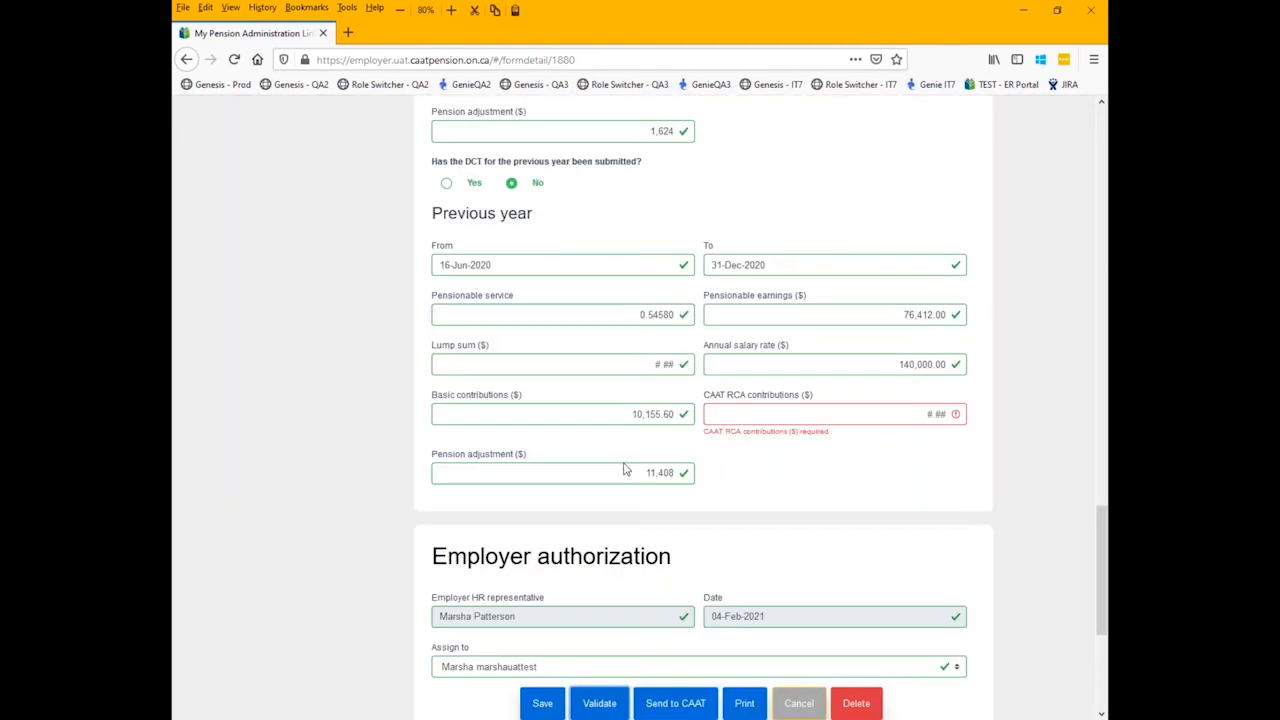
- Delete this Change of Employment transaction and confirm the deletion
{"action": "scroll", "coordinate": [600, 480], "scroll_direction": "down", "scroll_amount": 3}
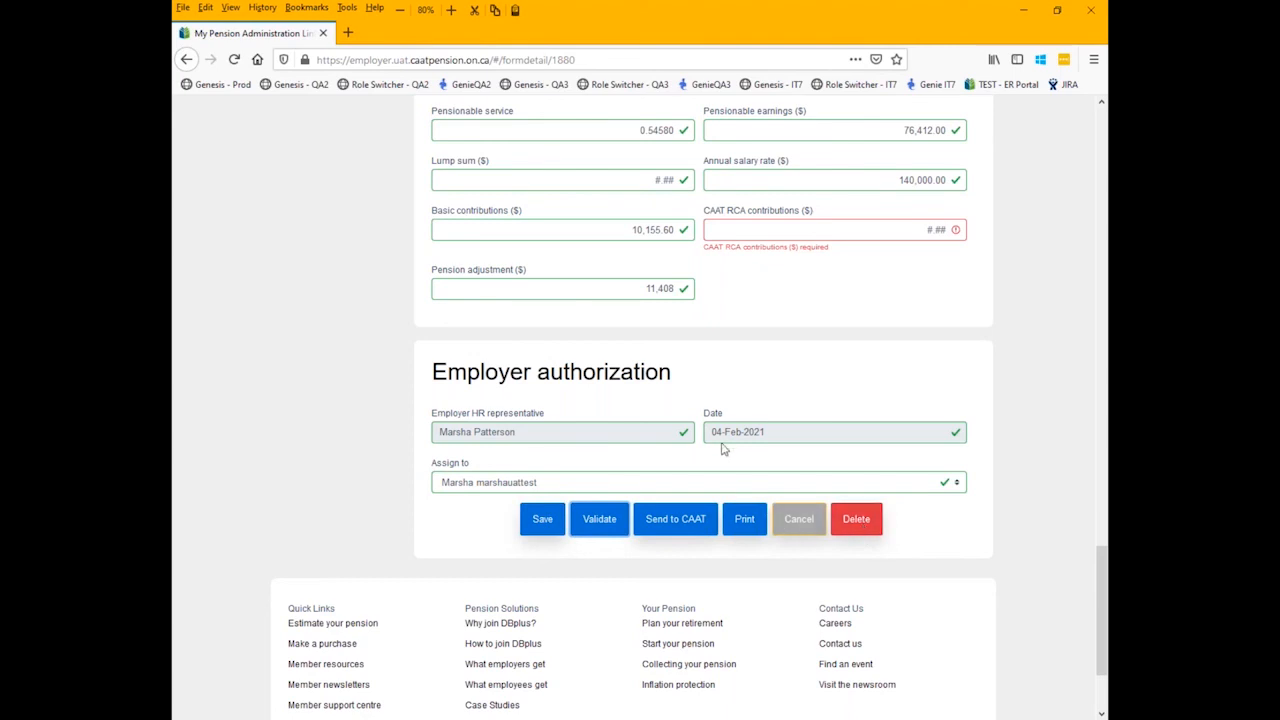
{"action": "scroll", "coordinate": [723, 446], "scroll_direction": "down", "scroll_amount": 2}
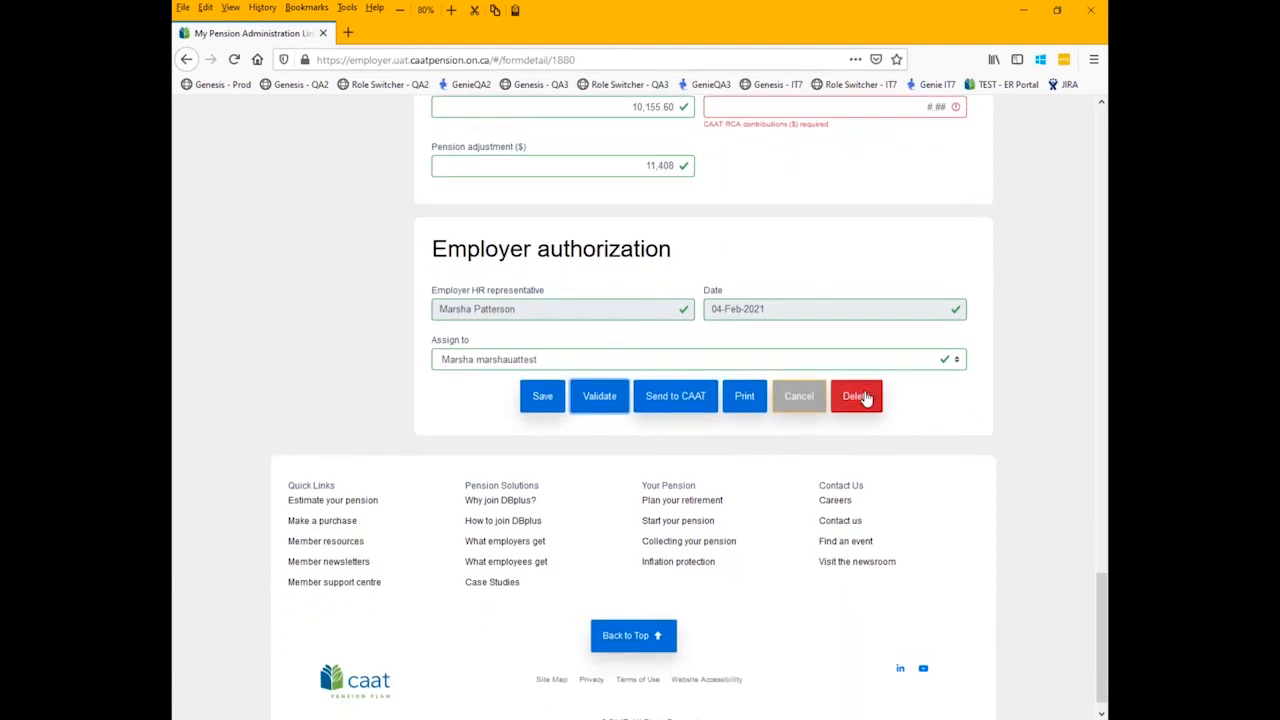
{"action": "left_click", "coordinate": [865, 399]}
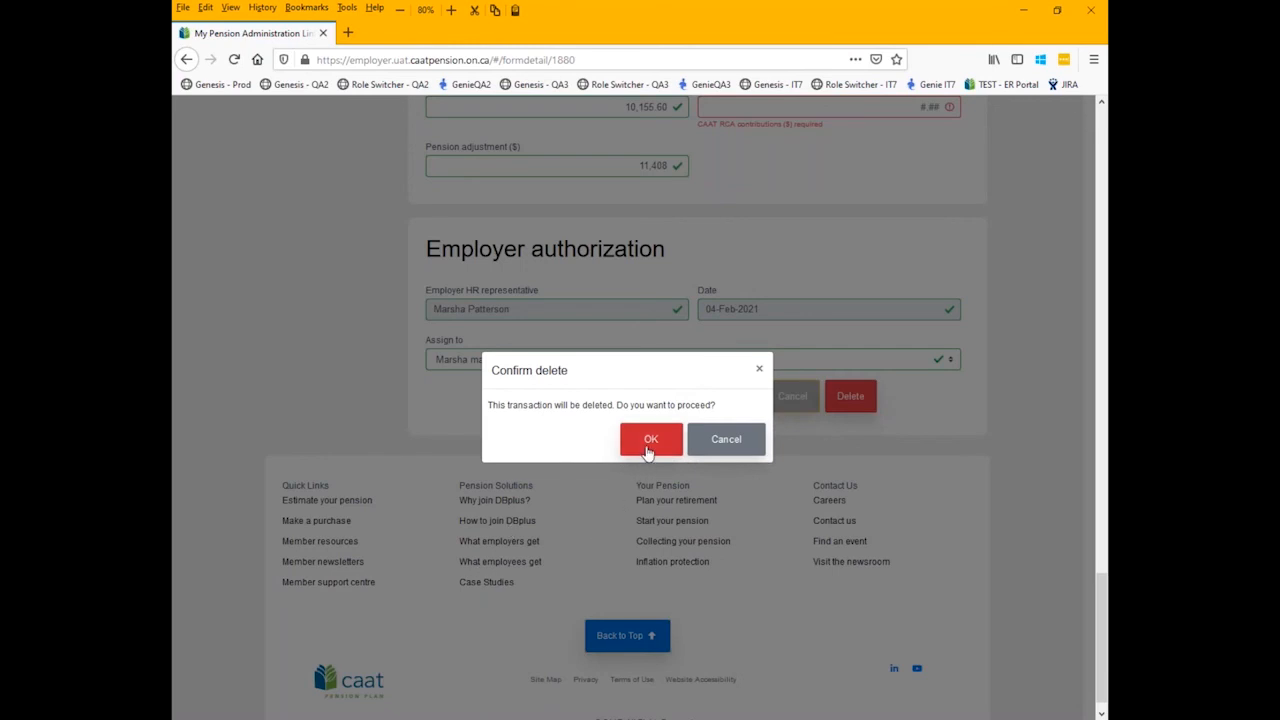
{"action": "left_click", "coordinate": [648, 440]}
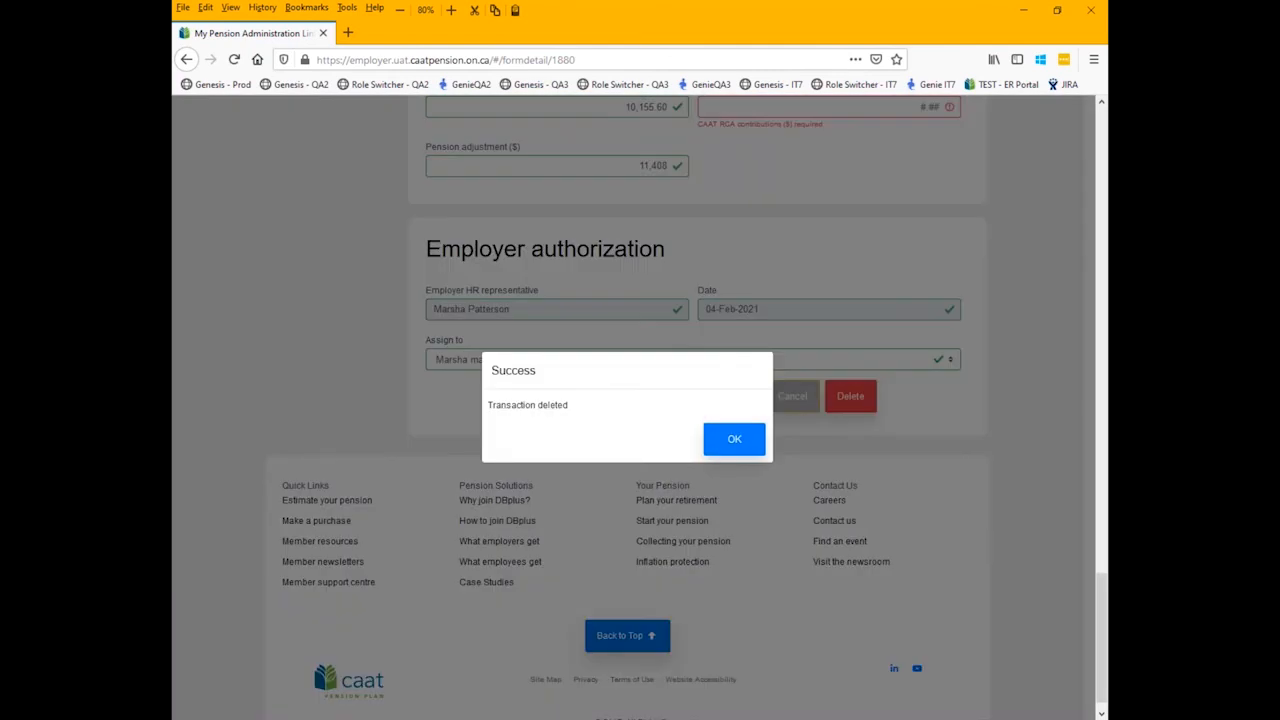
{"action": "left_click", "coordinate": [732, 440]}
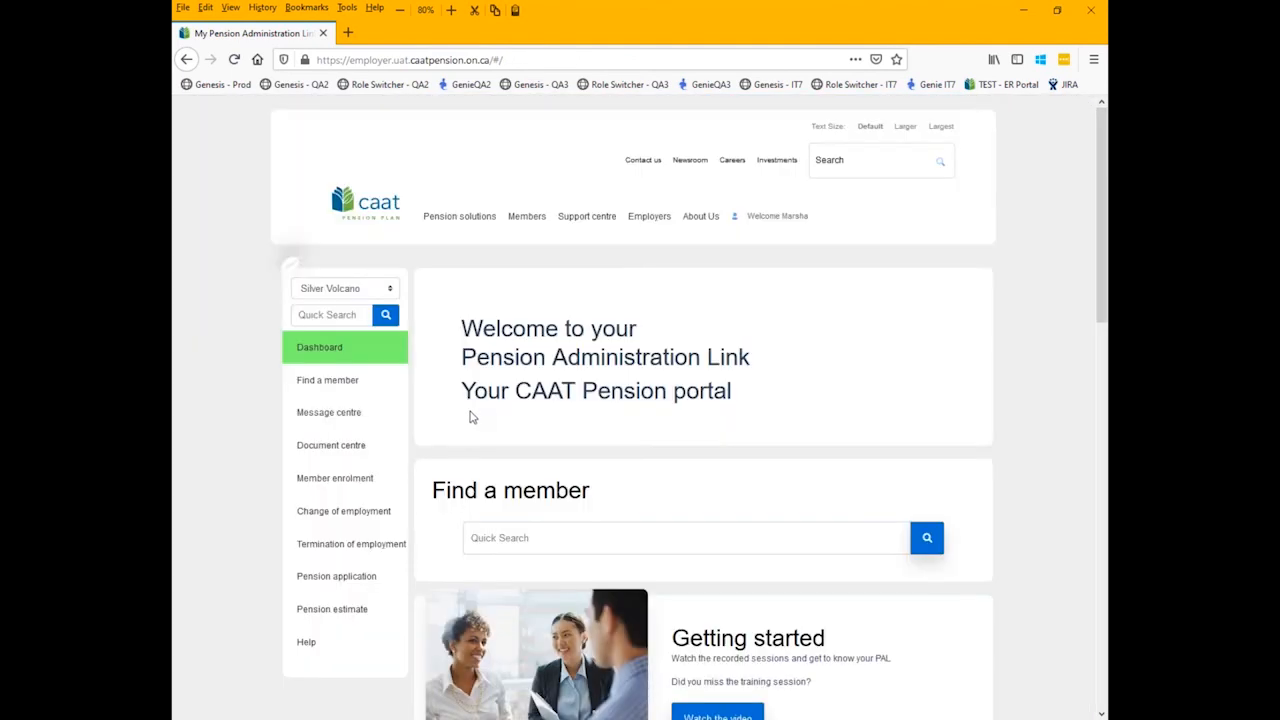
- Check the dashboard's recent activity and open the first Change of Employment listed under transactions in progress
{"action": "scroll", "coordinate": [737, 446], "scroll_direction": "down", "scroll_amount": 5}
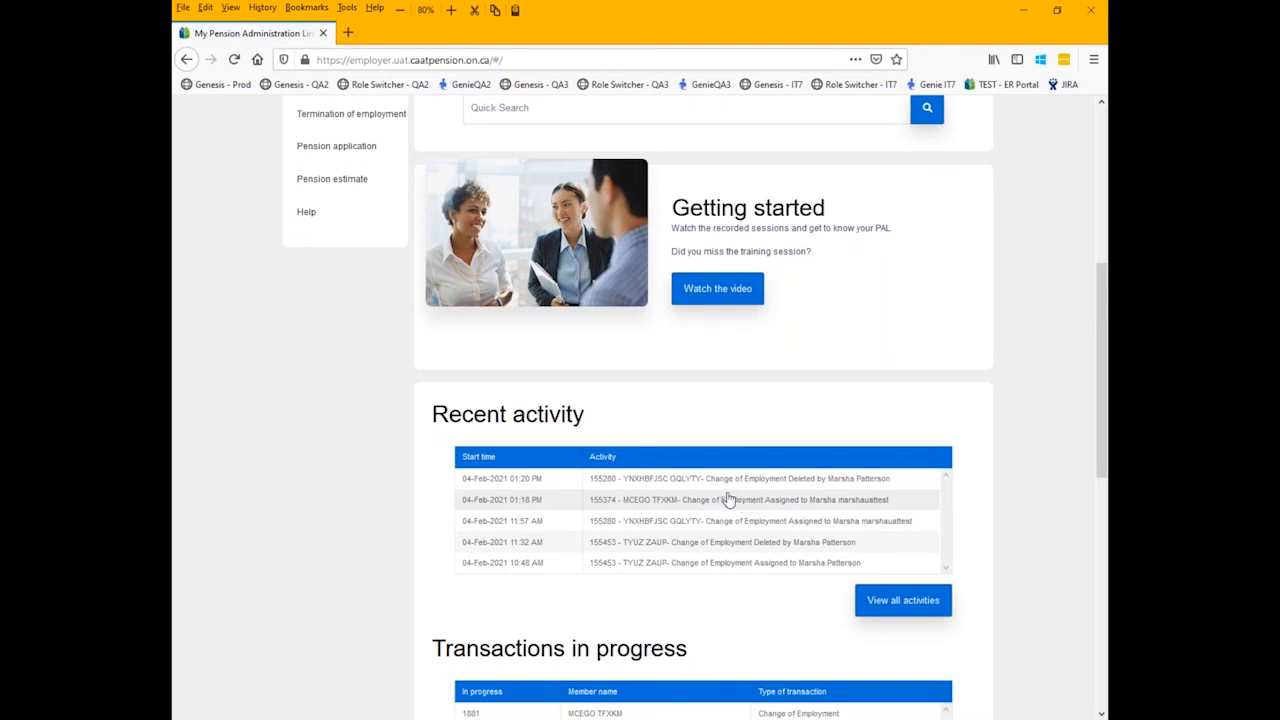
{"action": "scroll", "coordinate": [700, 500], "scroll_direction": "down", "scroll_amount": 2}
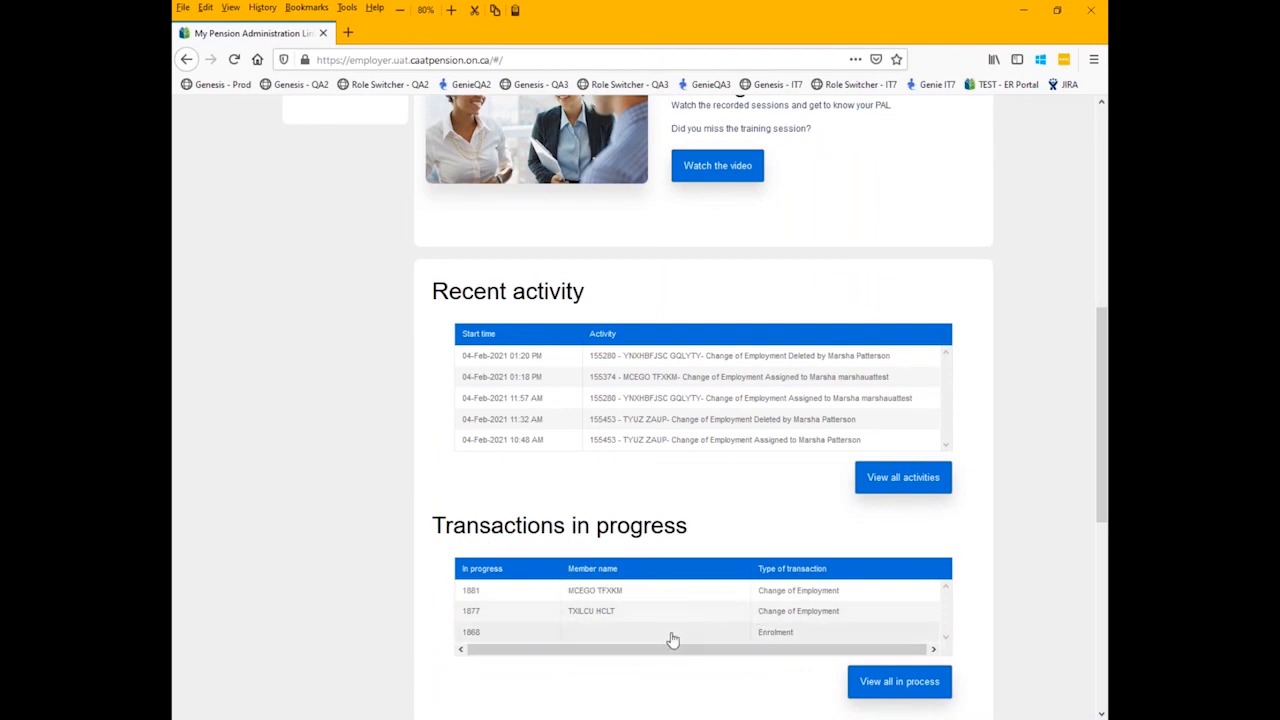
{"action": "left_click", "coordinate": [633, 596]}
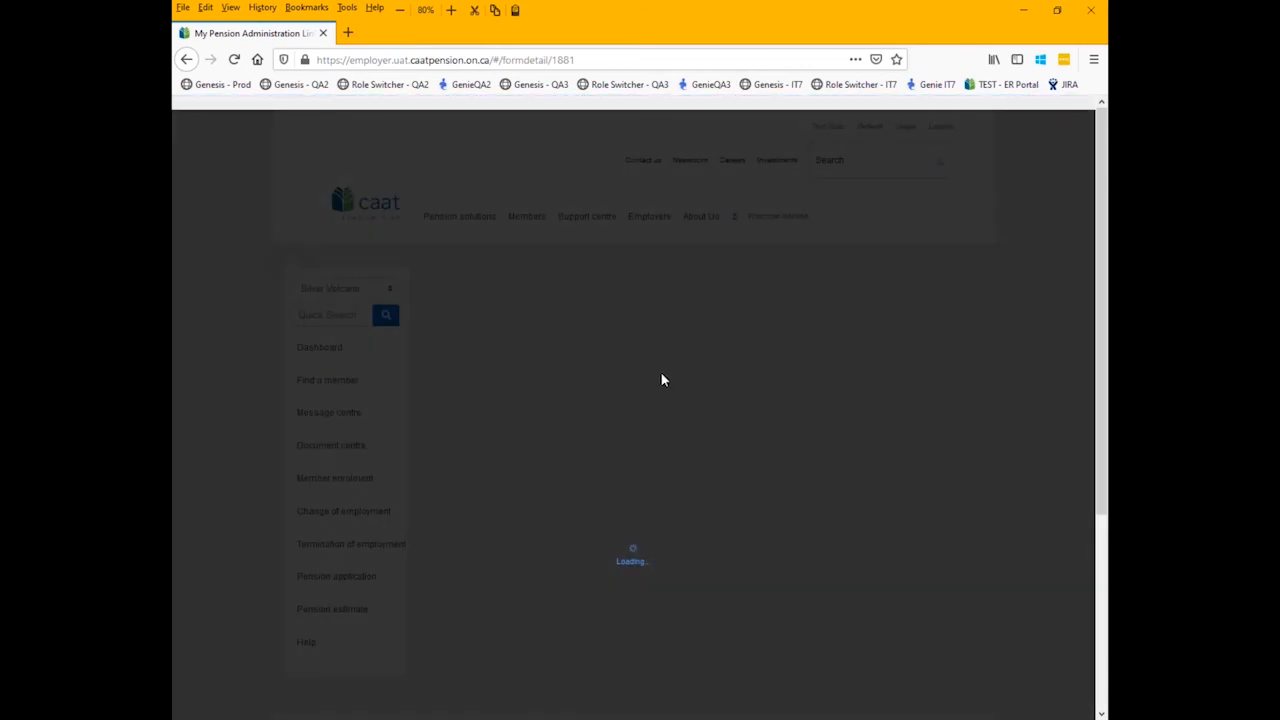
- Send the Change of Employment form to CAAT, acknowledging the warnings and accepting the Terms of Use
{"action": "scroll", "coordinate": [628, 450], "scroll_direction": "down", "scroll_amount": 3}
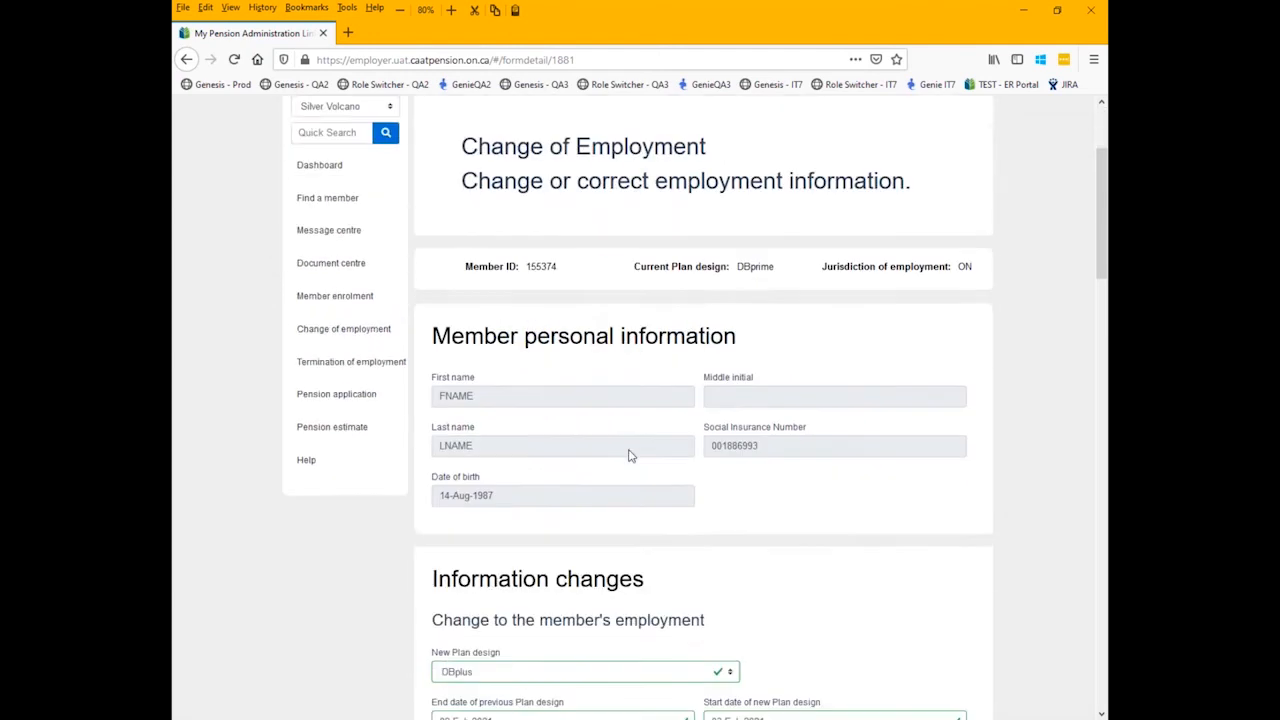
{"action": "scroll", "coordinate": [628, 450], "scroll_direction": "down", "scroll_amount": 20}
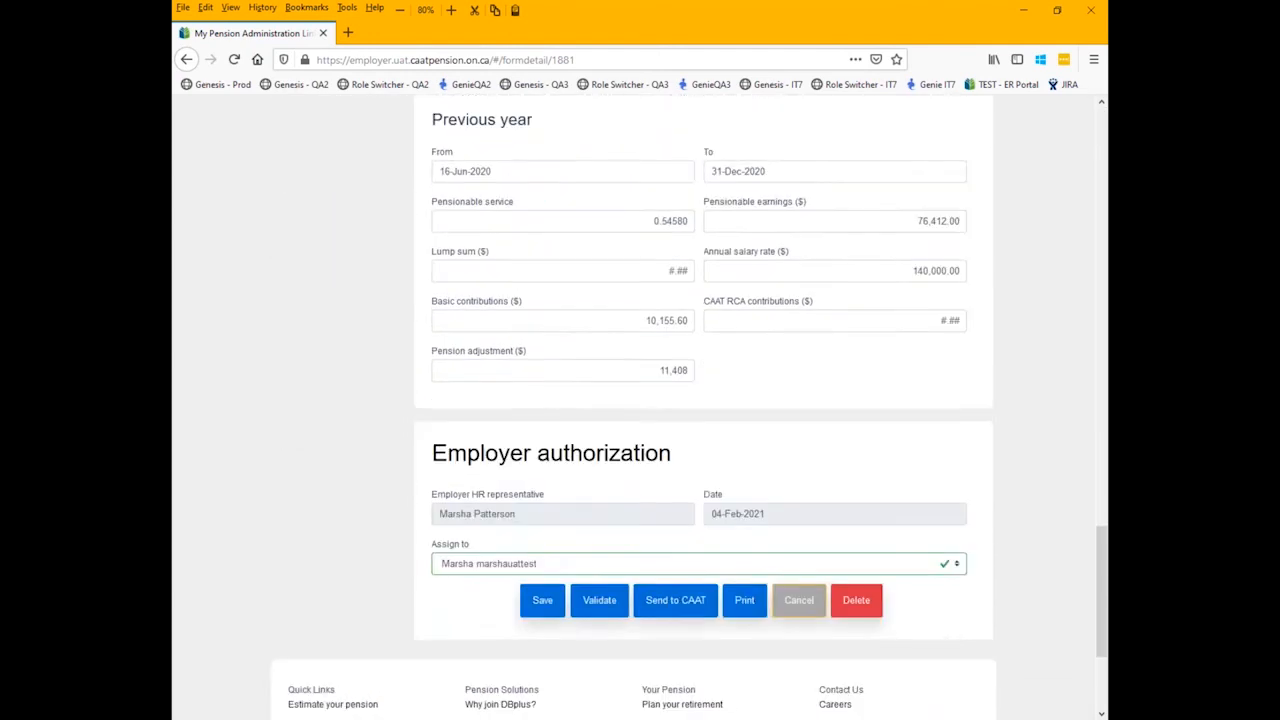
{"action": "scroll", "coordinate": [634, 437], "scroll_direction": "down", "scroll_amount": 3}
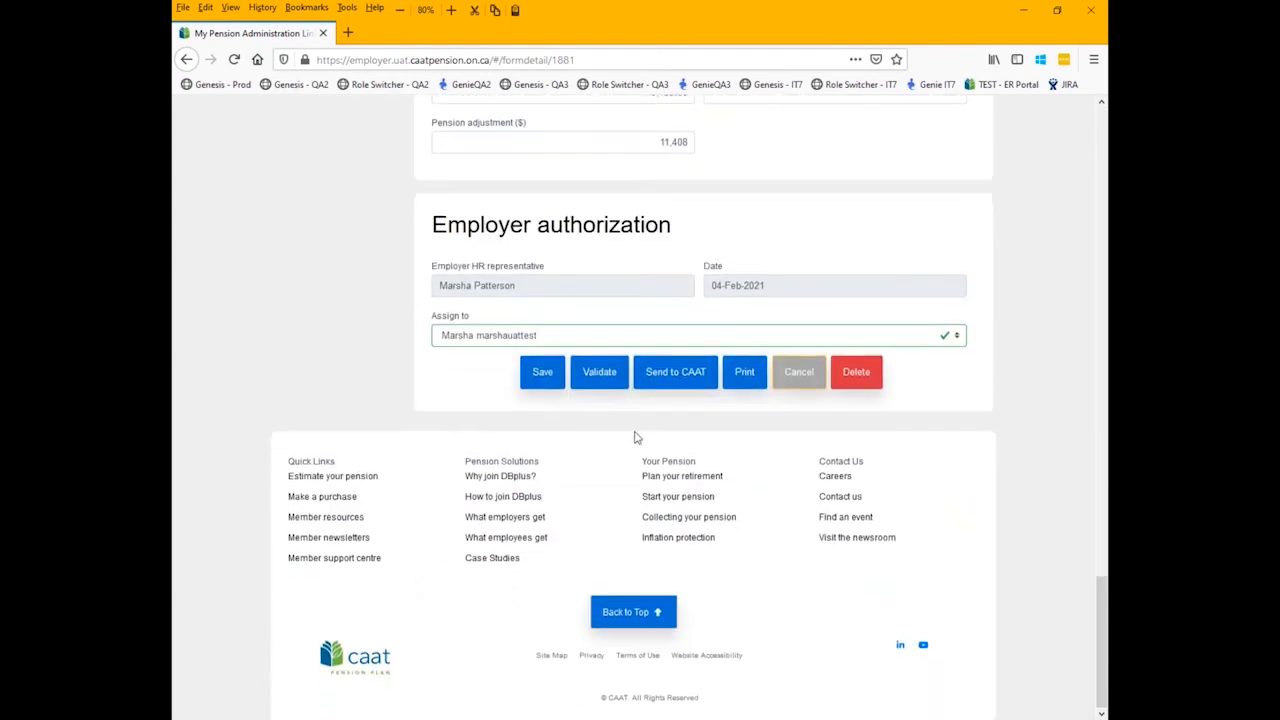
{"action": "left_click", "coordinate": [678, 381]}
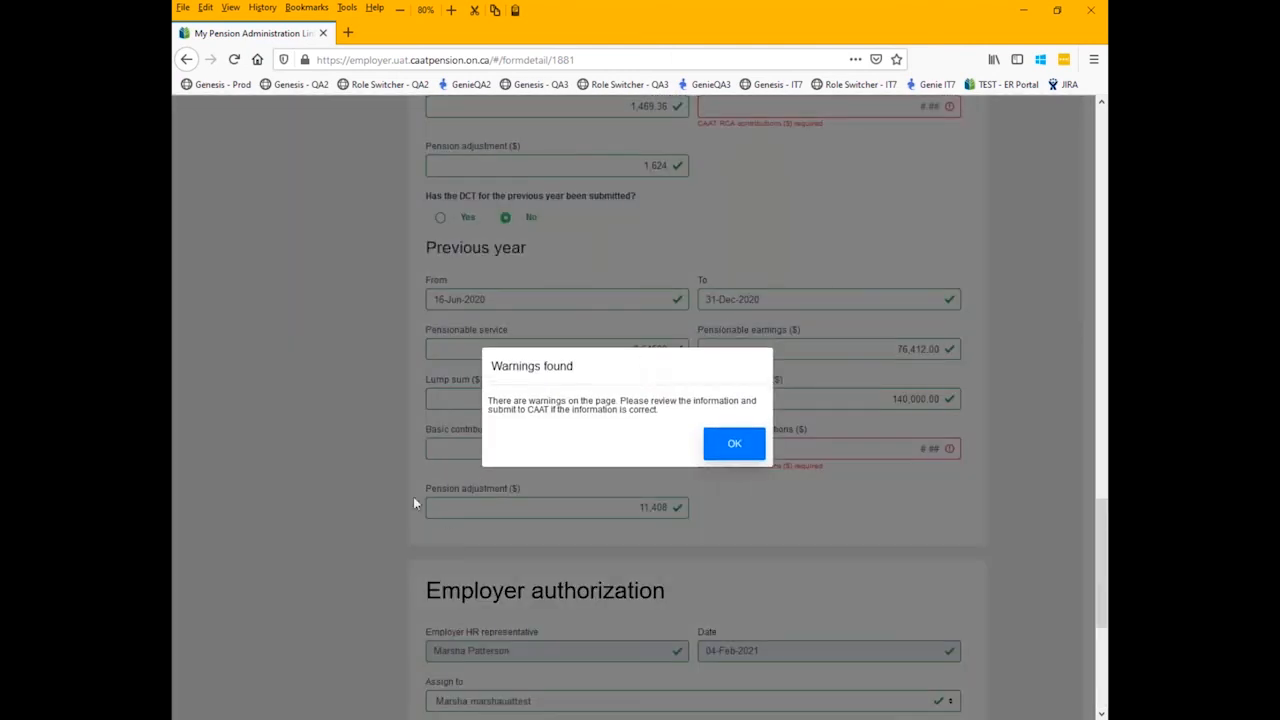
{"action": "left_click", "coordinate": [733, 455]}
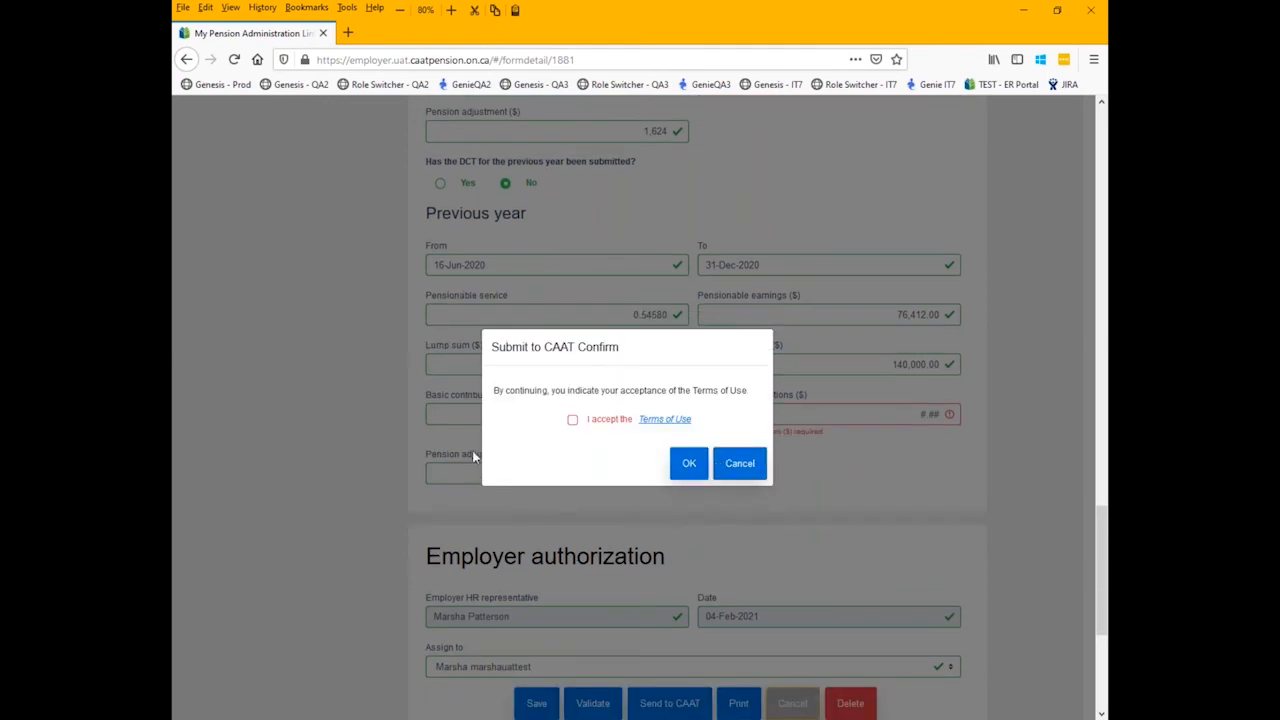
{"action": "left_click", "coordinate": [572, 421]}
{"action": "left_click", "coordinate": [688, 465]}
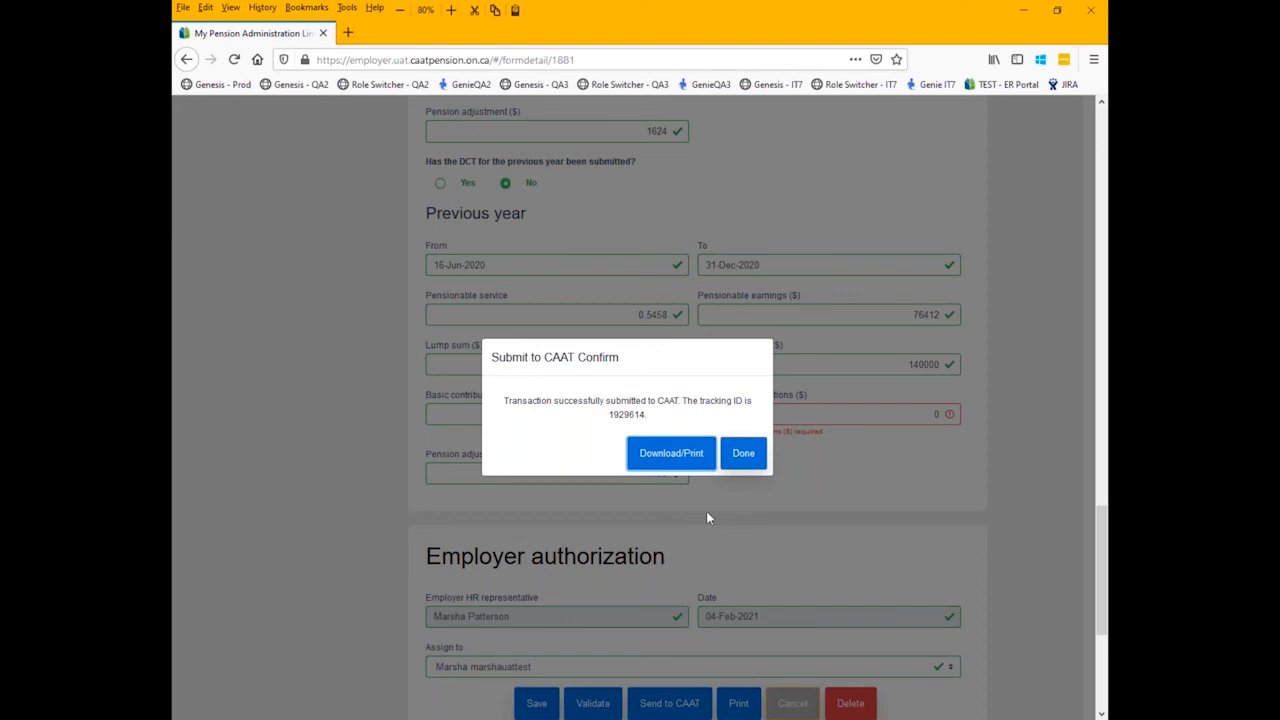
- Download the submitted Change of Employment form as a PDF, open it with Firefox and review its contents
{"action": "left_click", "coordinate": [670, 462]}
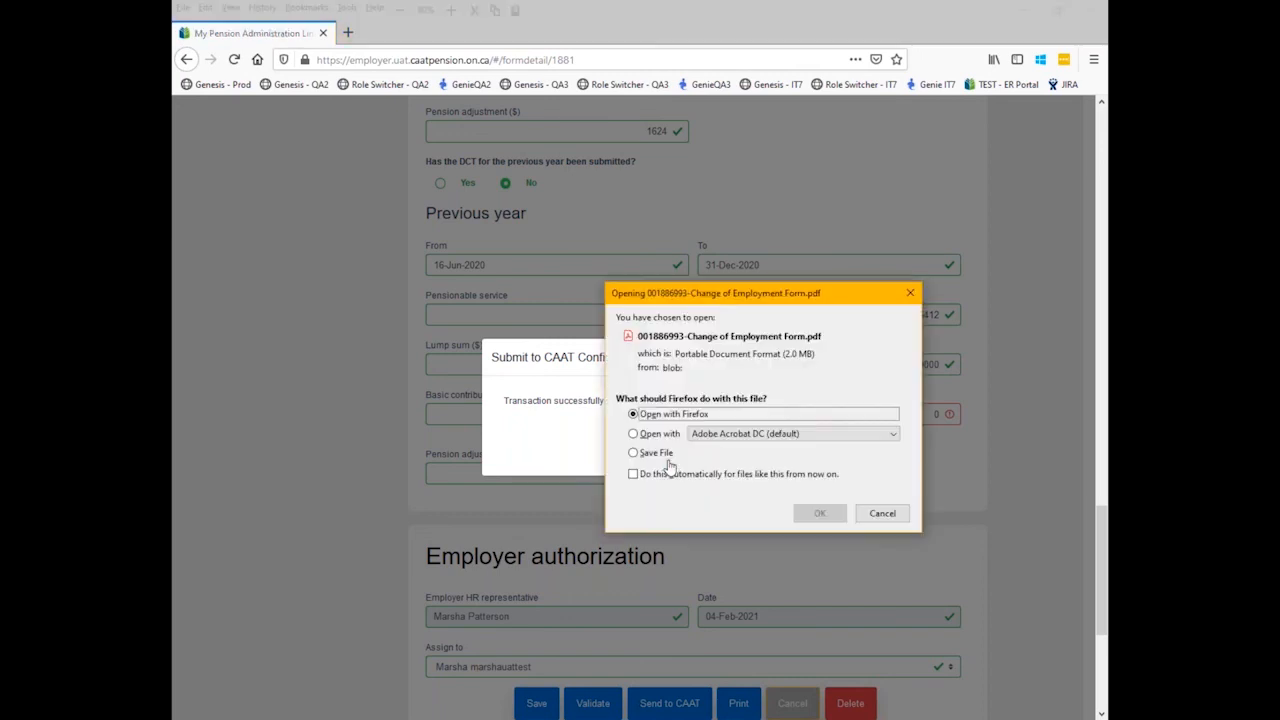
{"action": "left_click", "coordinate": [820, 513]}
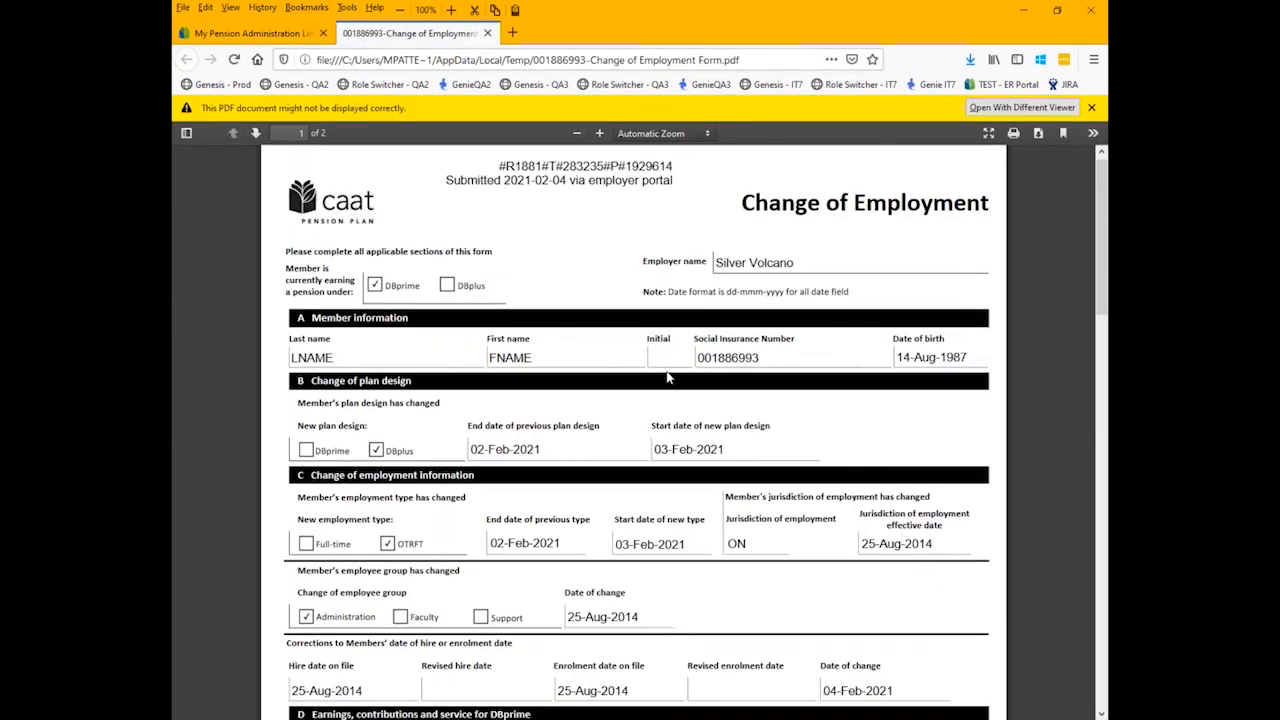
{"action": "scroll", "coordinate": [668, 378], "scroll_direction": "down", "scroll_amount": 5}
{"action": "scroll", "coordinate": [667, 384], "scroll_direction": "down", "scroll_amount": 2}
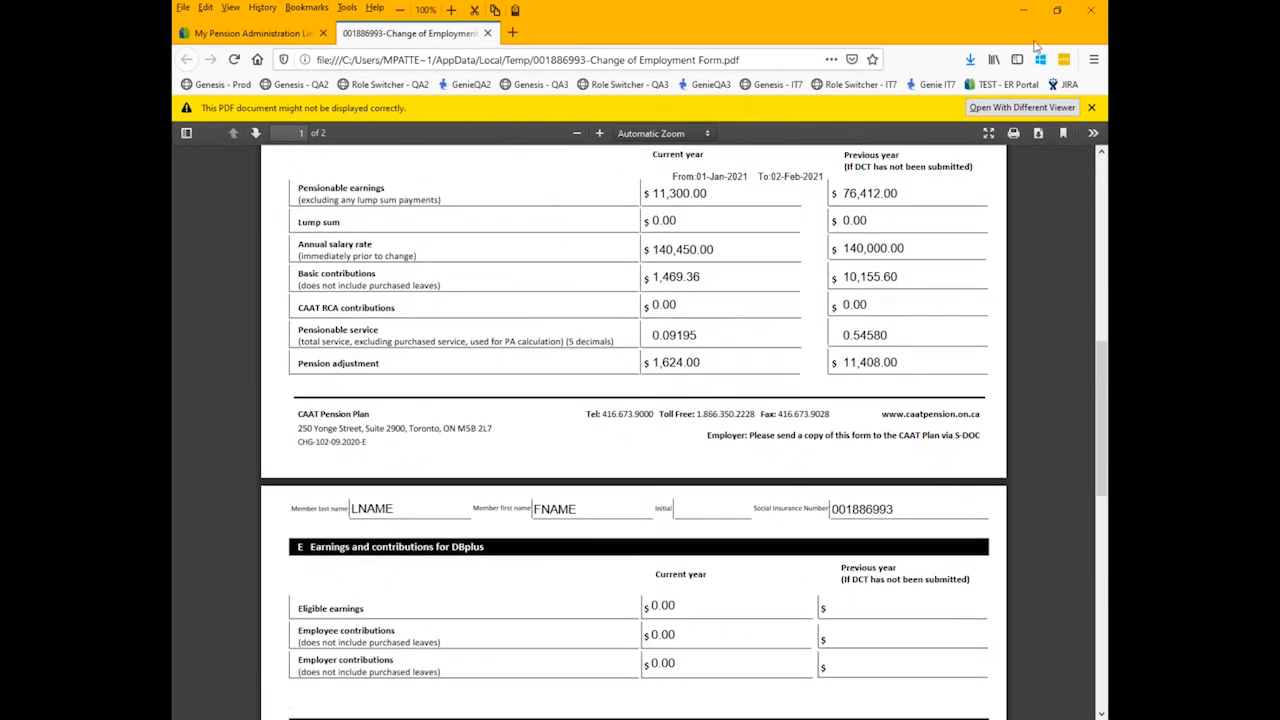
- Return to the portal, finish the submission and check the dashboard's recent activity, transactions in progress and transactions sent to CAAT
{"action": "left_click", "coordinate": [277, 38]}
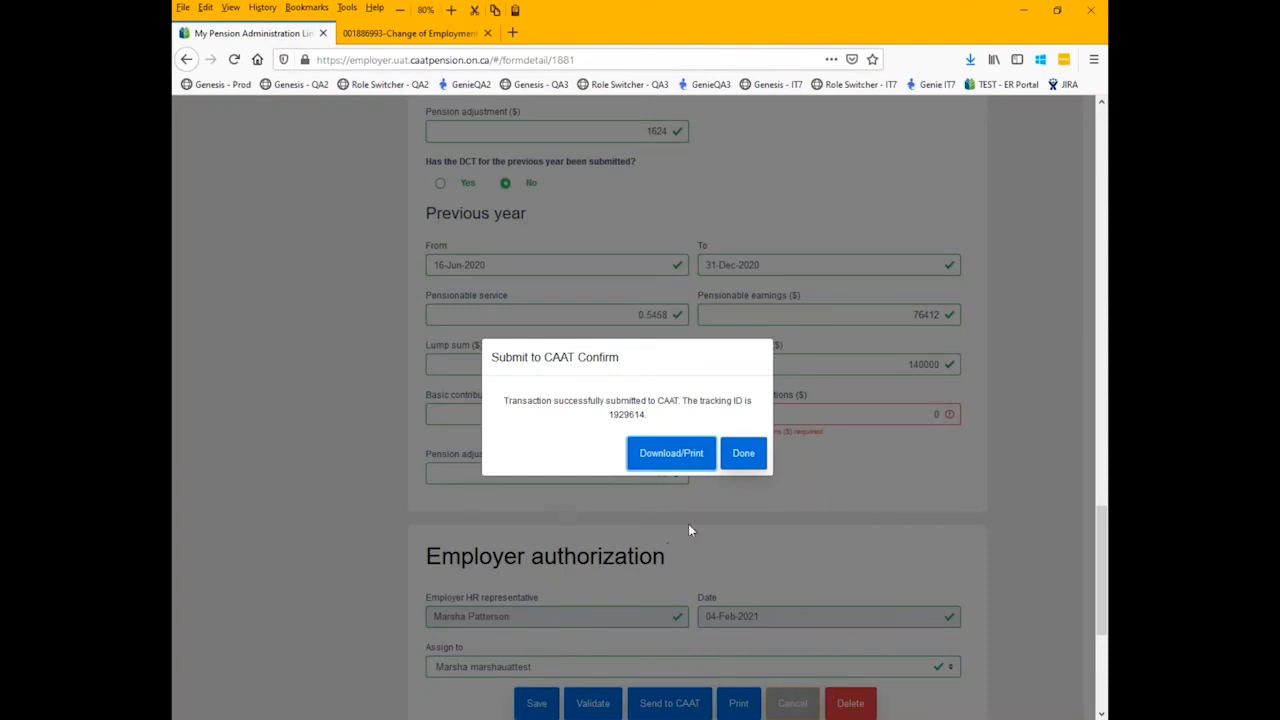
{"action": "left_click", "coordinate": [744, 462]}
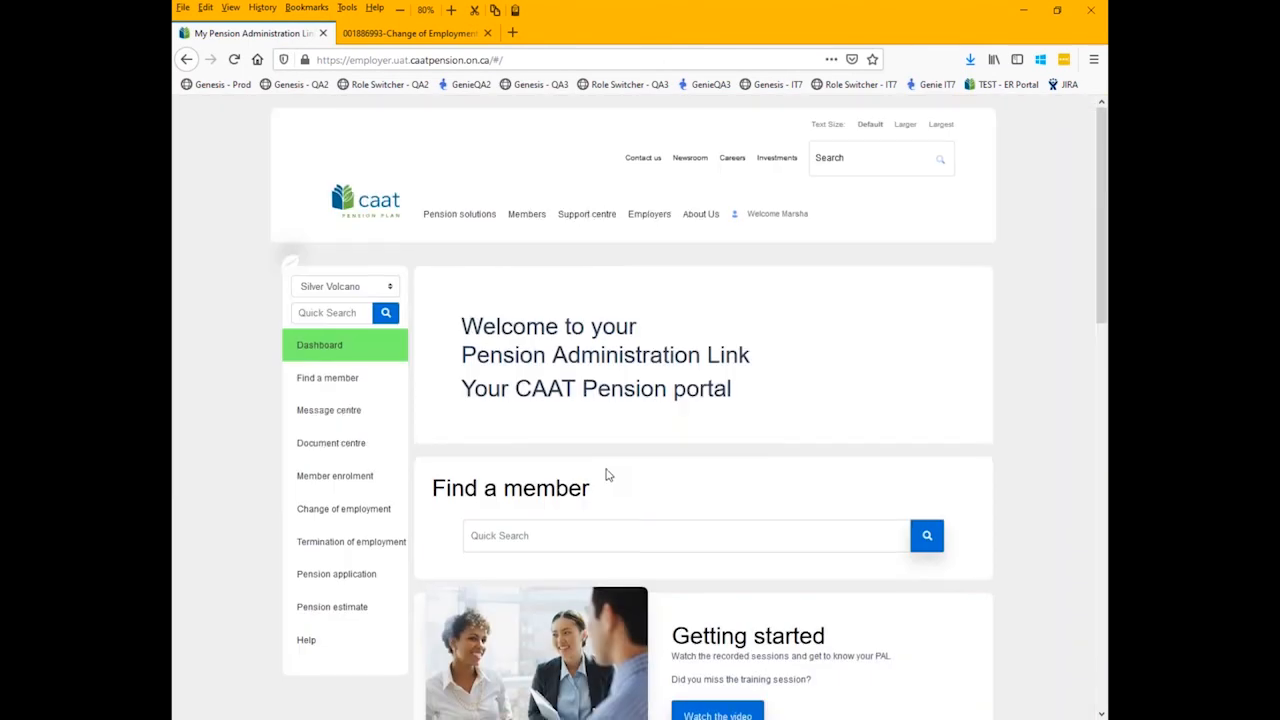
{"action": "scroll", "coordinate": [607, 475], "scroll_direction": "down", "scroll_amount": 5}
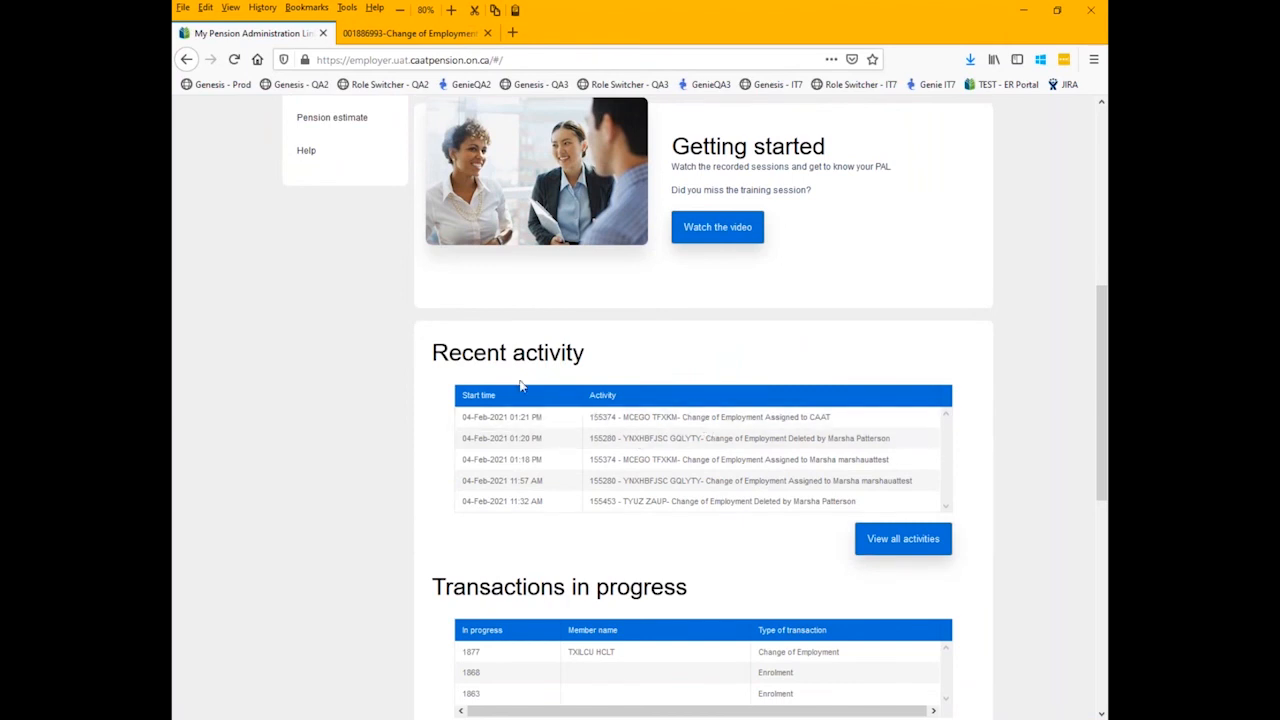
{"action": "scroll", "coordinate": [608, 434], "scroll_direction": "down", "scroll_amount": 4}
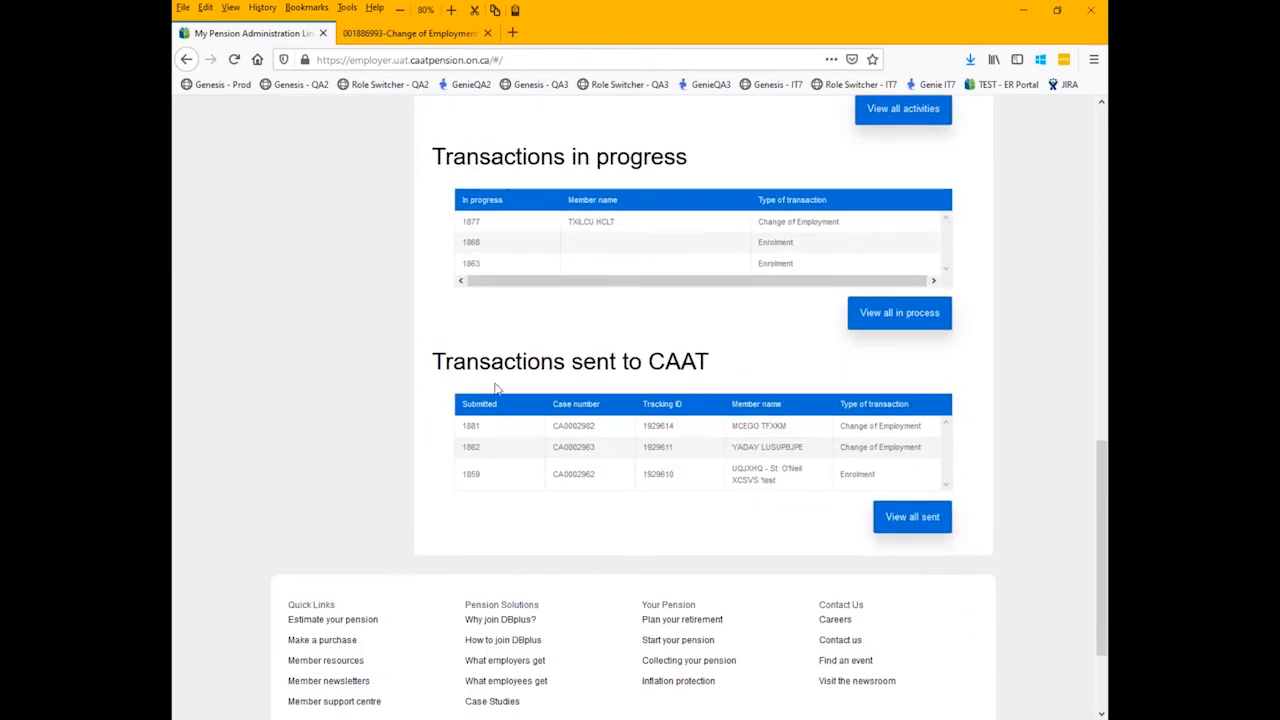